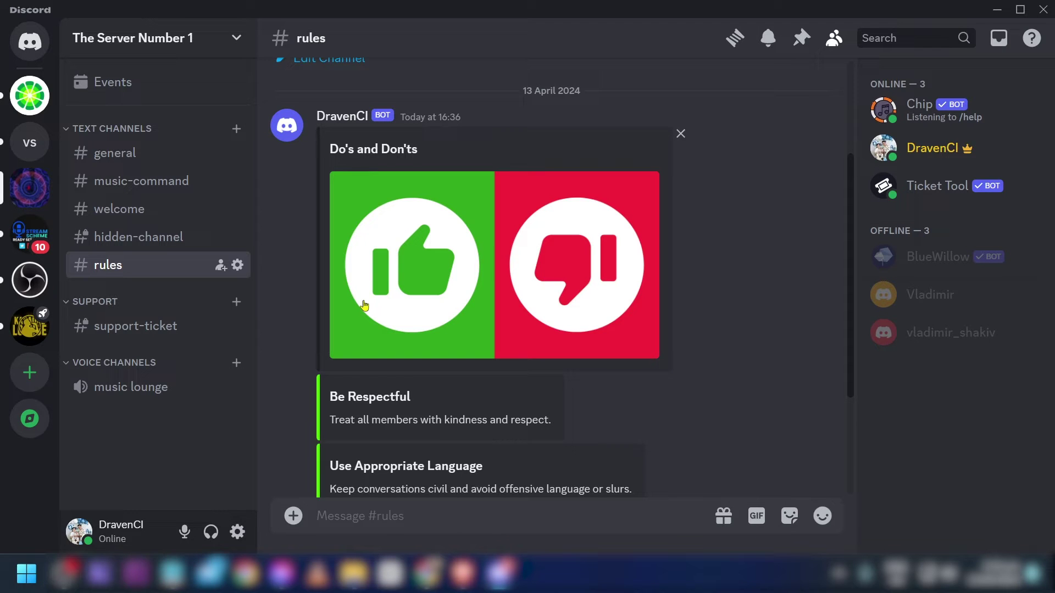
# Step: Switch from Discord to the Chrome window showing Google
pyautogui.hotkey('alt', 'Tab')
# Step: Go to carl.gg in a new browser tab
pyautogui.click(364, 306)
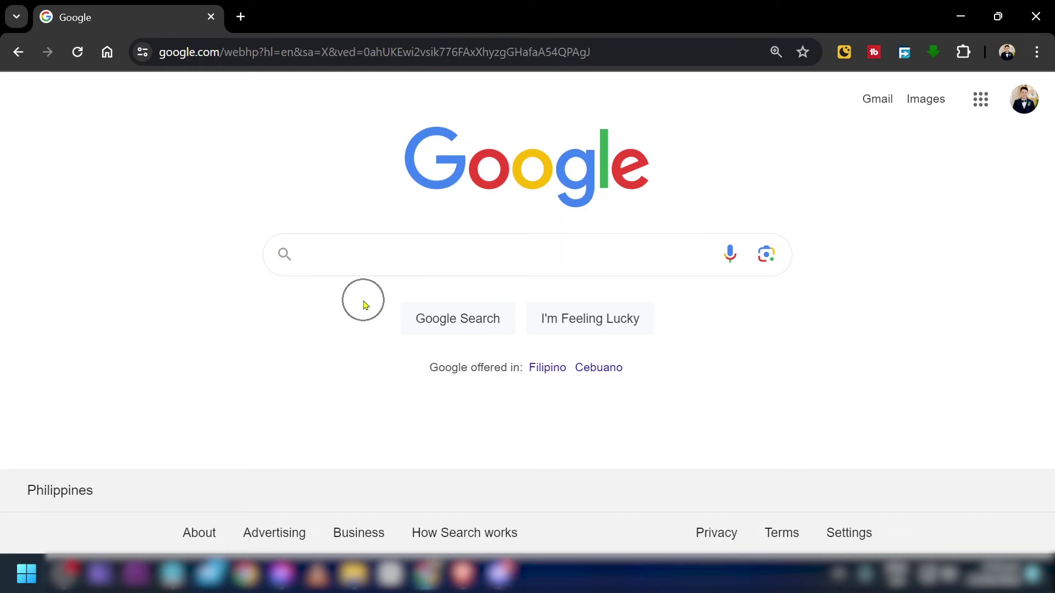
pyautogui.hotkey('ctrl', 't')
pyautogui.write('carl.g')
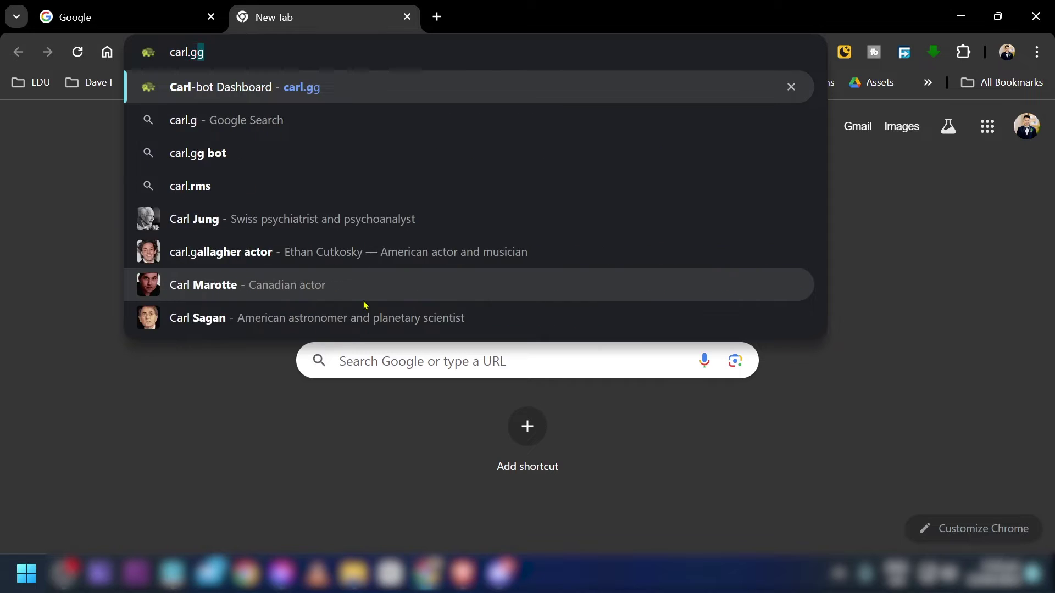
pyautogui.press('Return')
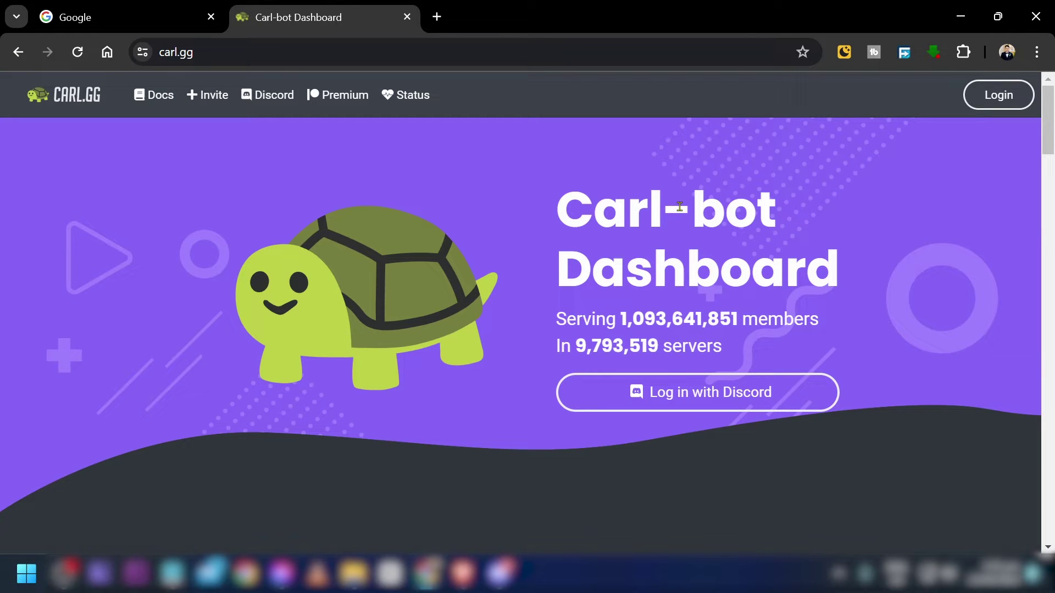
# Step: Log in to the Carl-bot dashboard with Discord and authorize the account
pyautogui.click(666, 402)
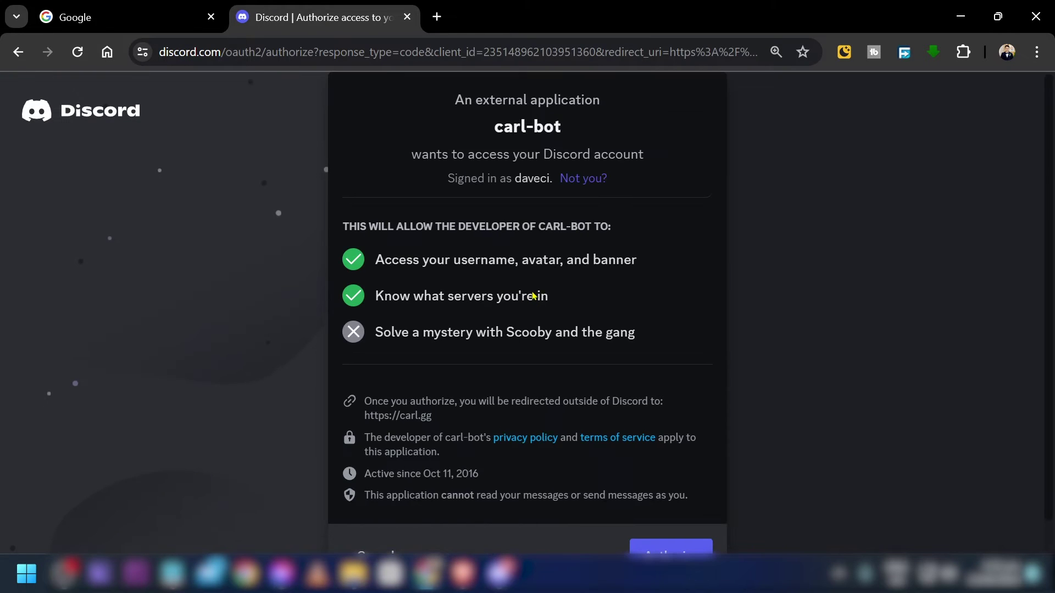
pyautogui.scroll(-1, 537, 294)
pyautogui.click(671, 523)
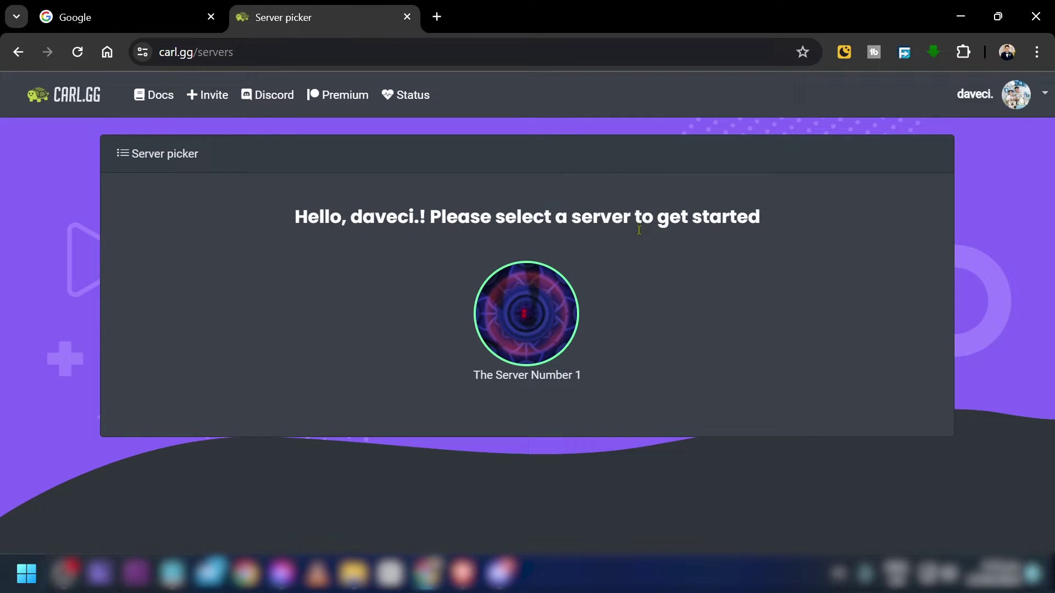
# Step: Add carl-bot to The Server Number 1, authorizing its permissions and passing the hCaptcha check
pyautogui.click(513, 318)
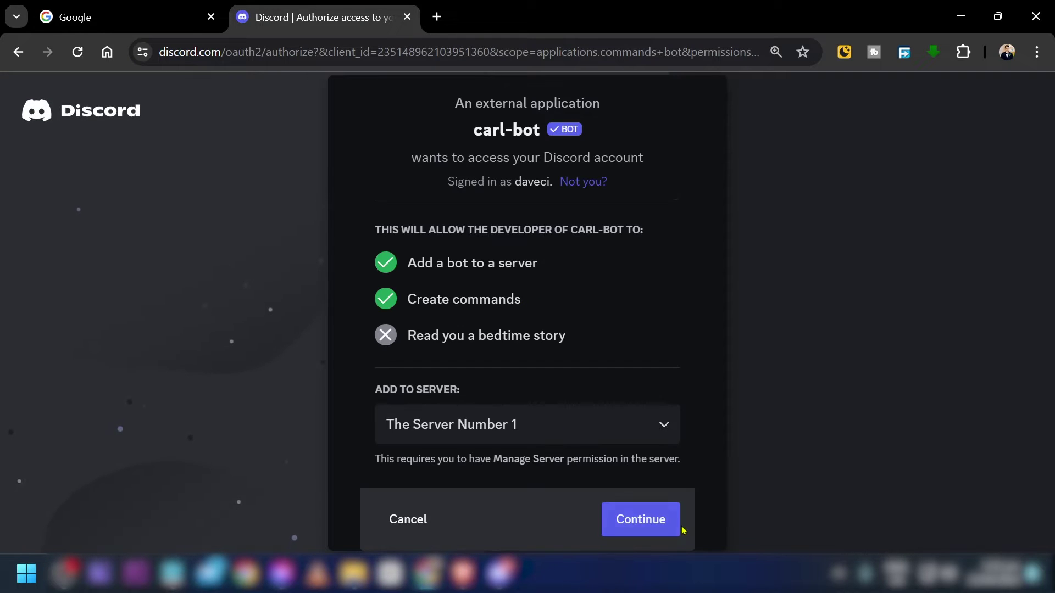
pyautogui.click(654, 528)
pyautogui.scroll(-10, 572, 434)
pyautogui.click(655, 527)
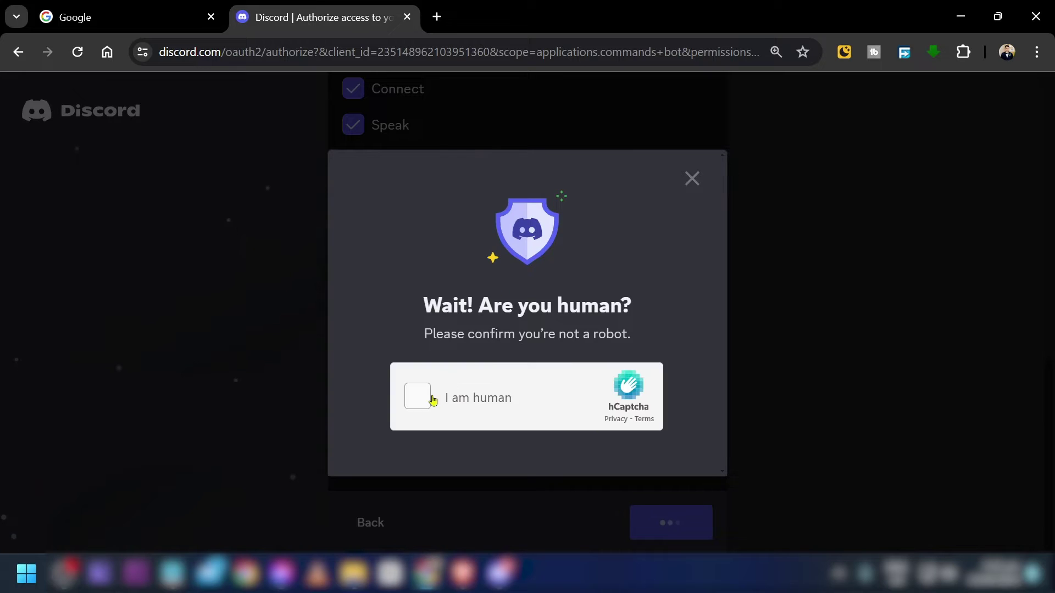
pyautogui.click(432, 399)
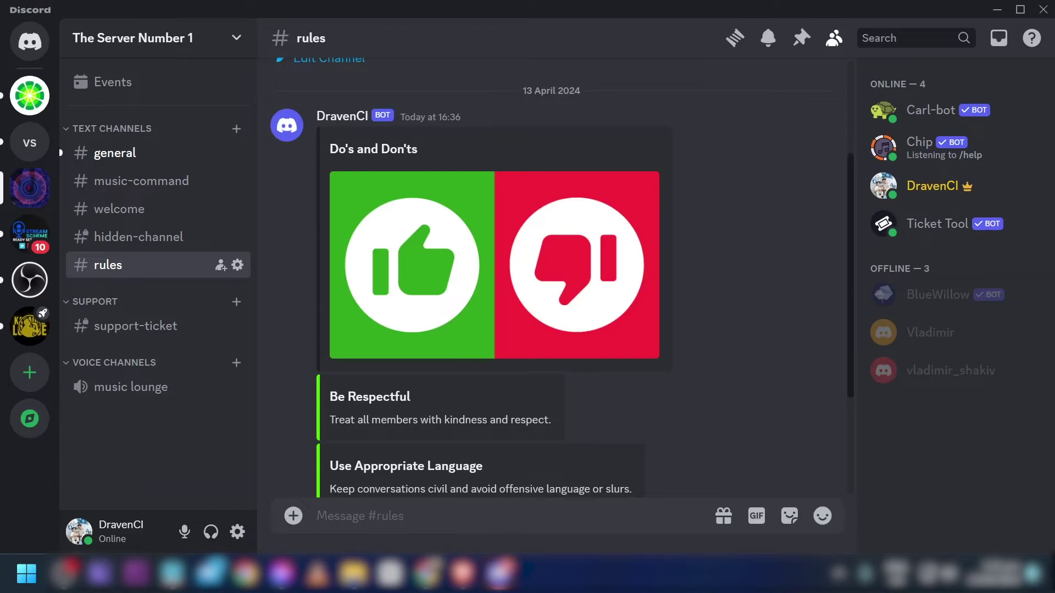
# Step: Open #general, then go to the Roles page of the server settings
pyautogui.scroll(-3, 565, 377)
pyautogui.click(114, 153)
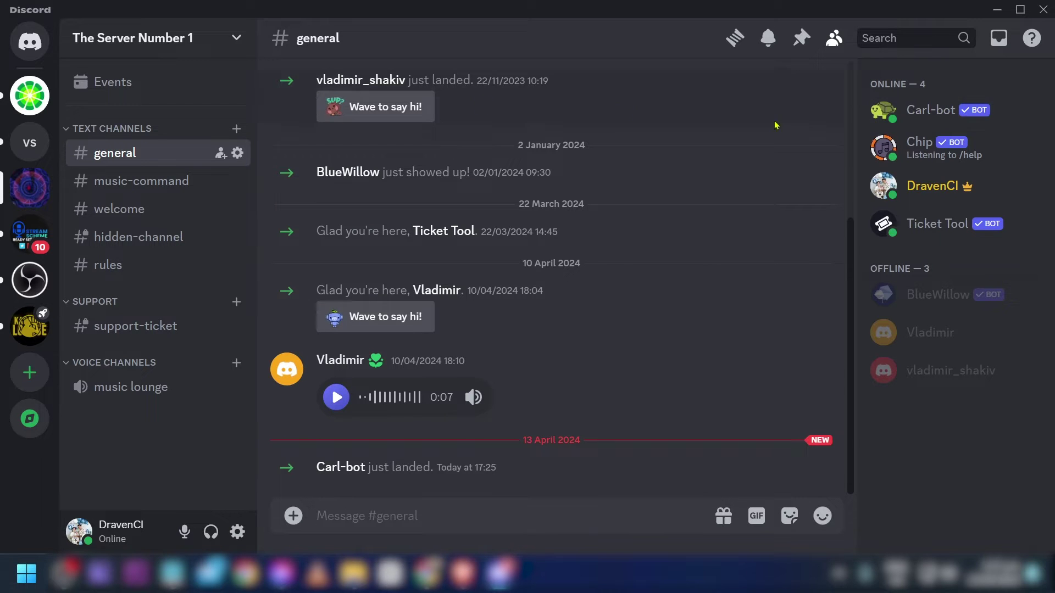
pyautogui.click(236, 43)
pyautogui.click(116, 152)
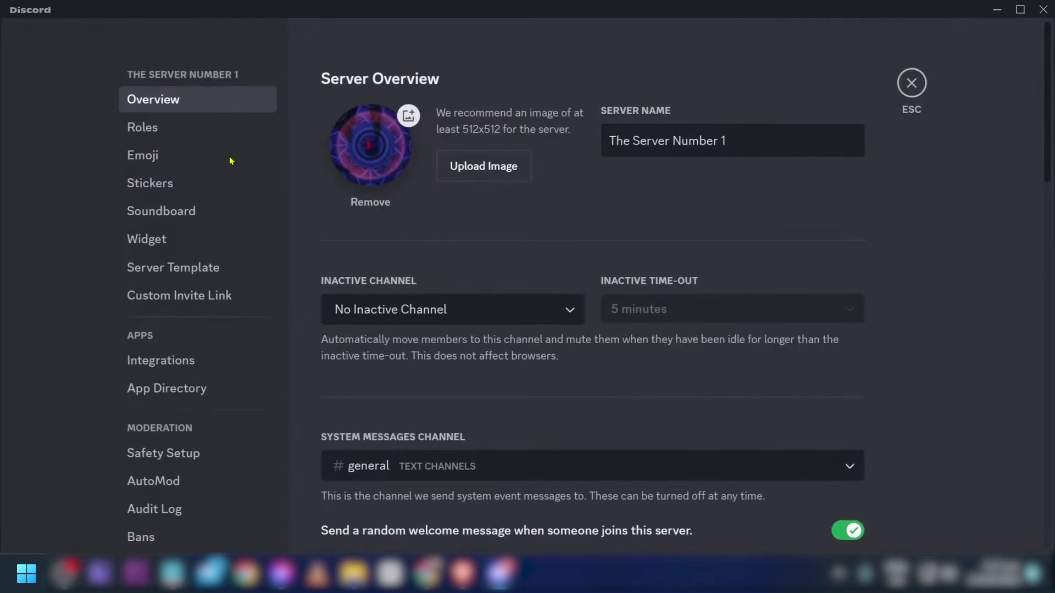
pyautogui.click(178, 137)
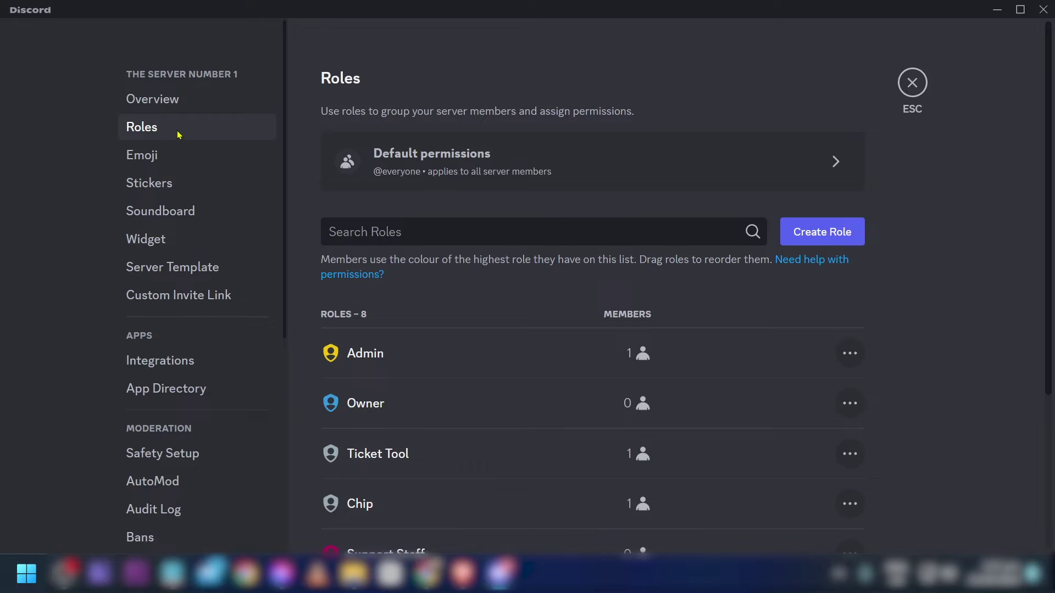
# Step: Create two new roles and name the first DANCERS with a blue colour
pyautogui.click(813, 234)
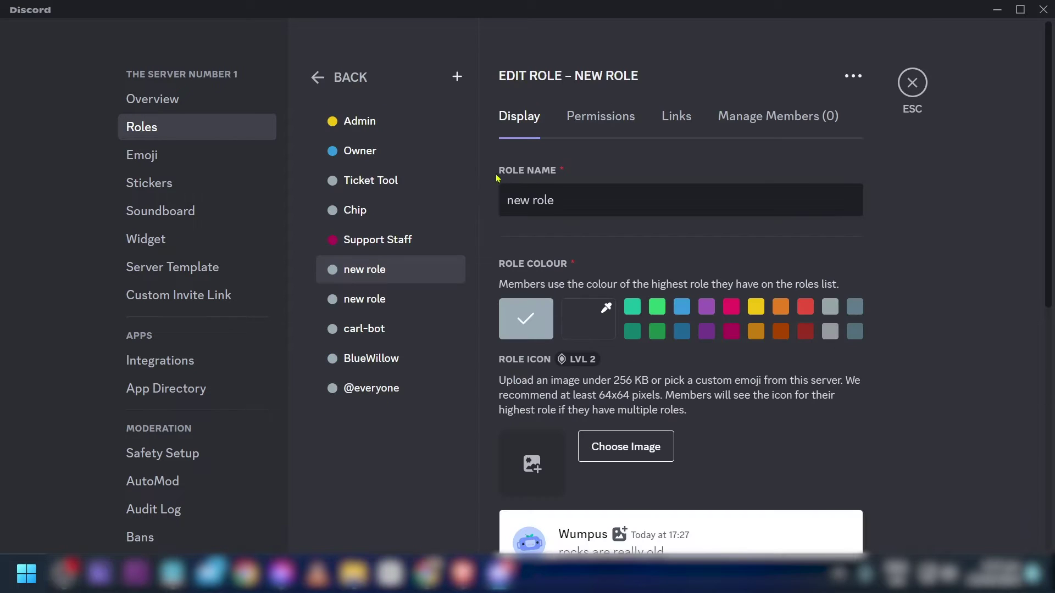
pyautogui.click(457, 77)
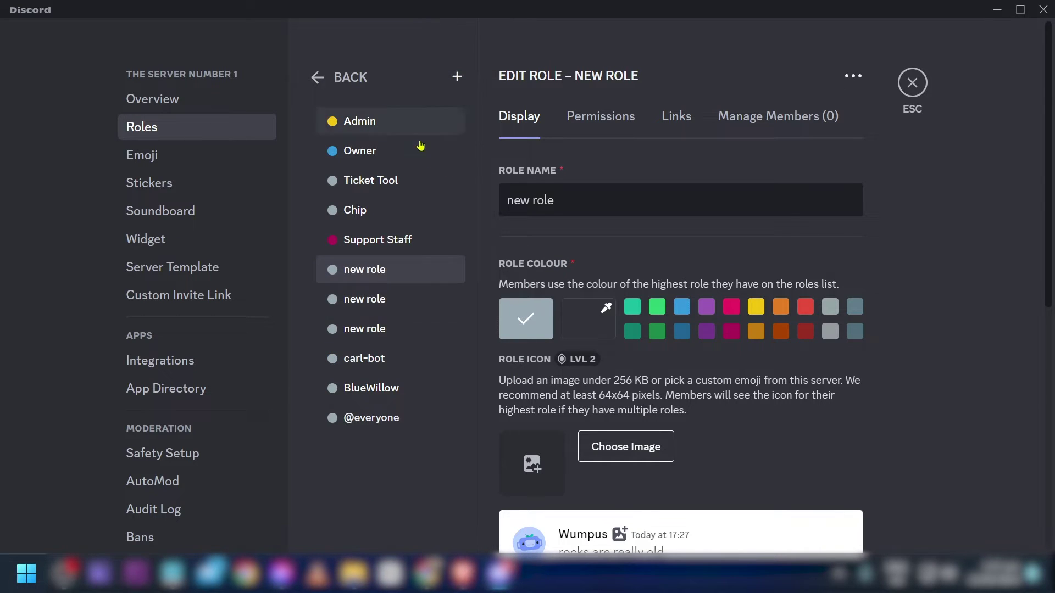
pyautogui.tripleClick(579, 196)
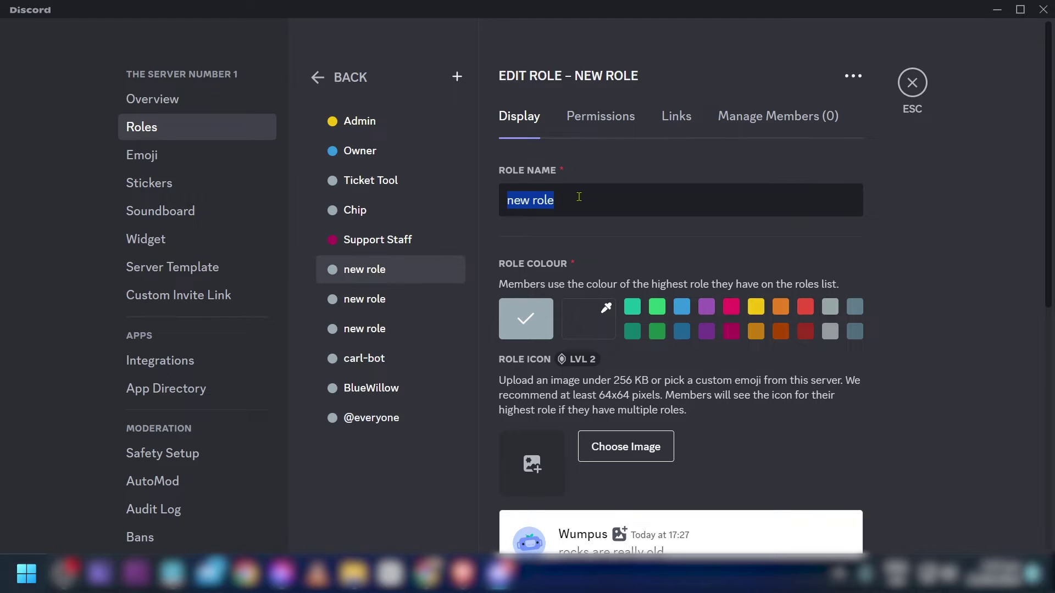
pyautogui.write('Dancer')
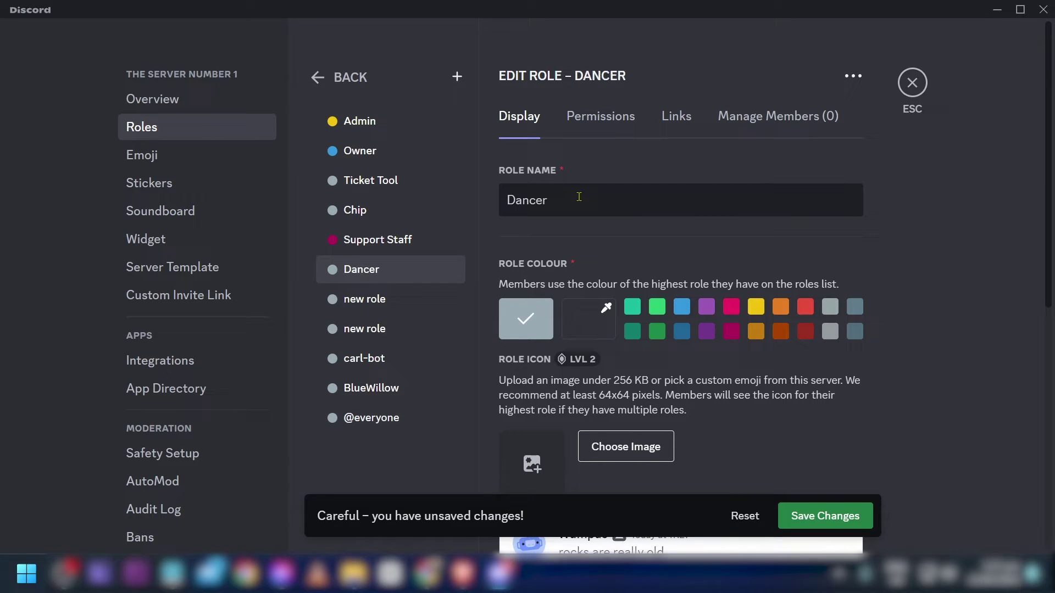
pyautogui.tripleClick(579, 196)
pyautogui.write('DANCERS')
pyautogui.tripleClick(579, 197)
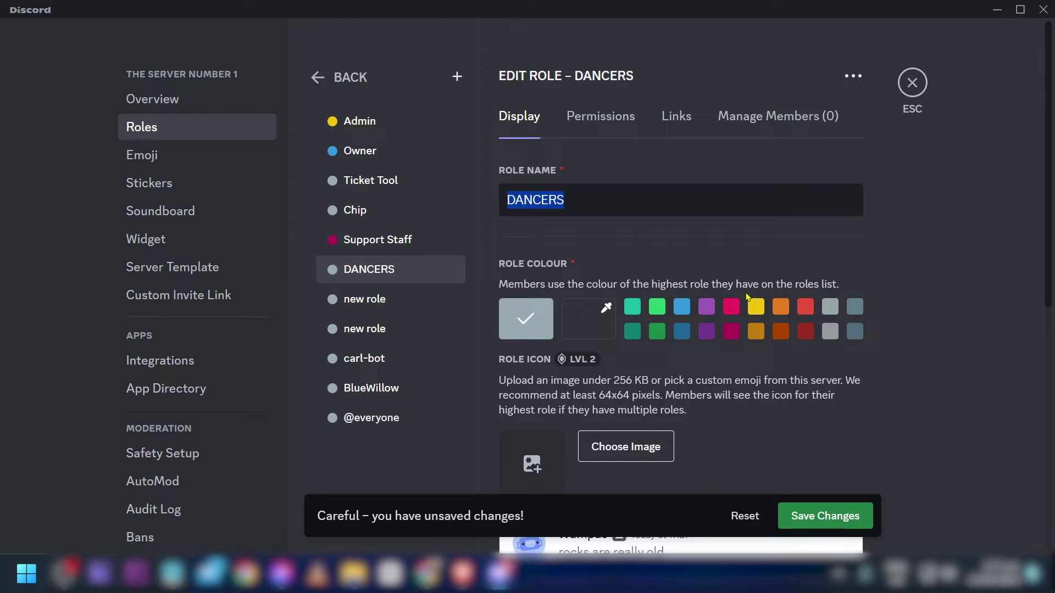
pyautogui.click(682, 312)
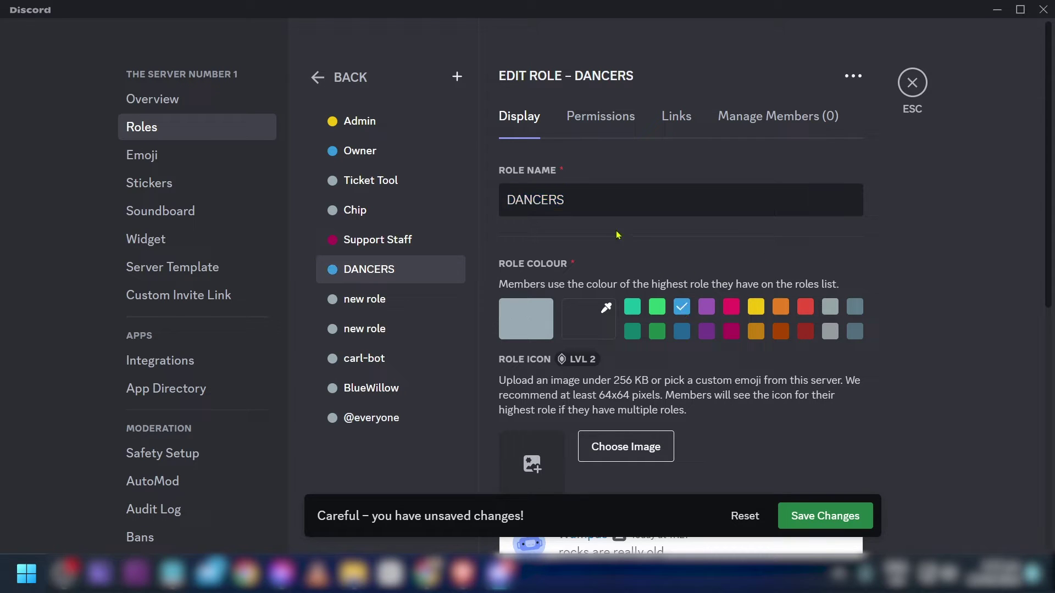
# Step: Name the other new role SINGERS and give it a pink colour
pyautogui.click(366, 299)
pyautogui.write('SINGERS')
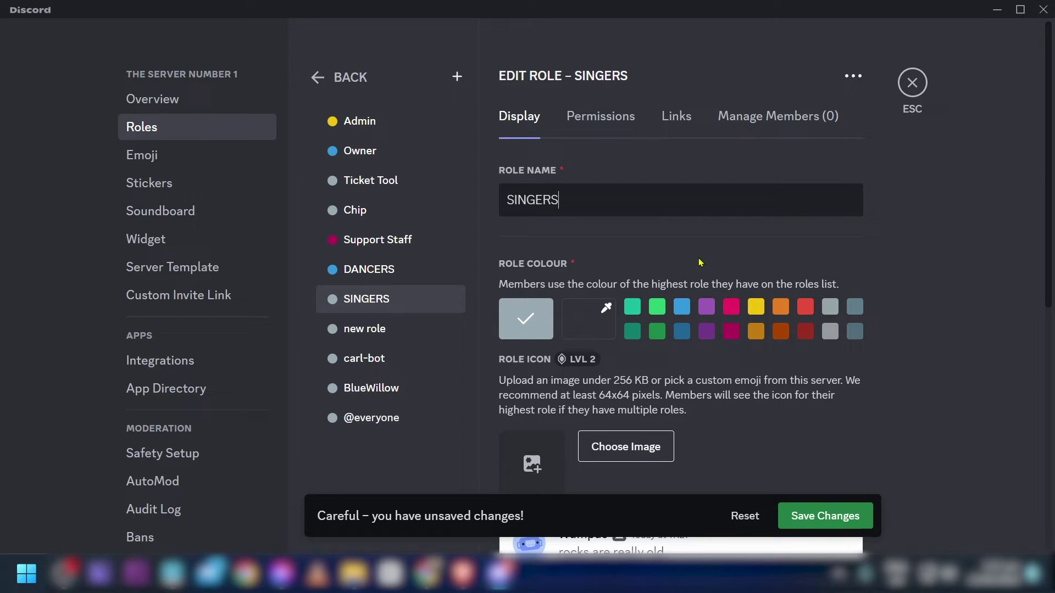
pyautogui.click(732, 307)
# Step: Set custom role colours: dark blue for SINGERS and red #FF0000 for DANCERS
pyautogui.click(587, 319)
pyautogui.click(749, 448)
pyautogui.click(816, 365)
pyautogui.click(368, 269)
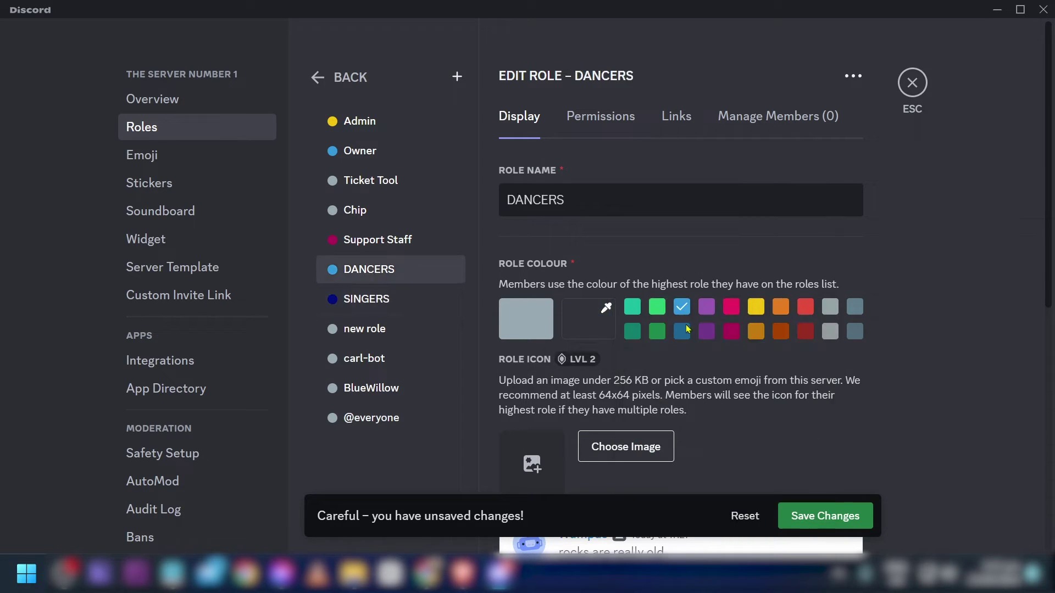
pyautogui.click(588, 311)
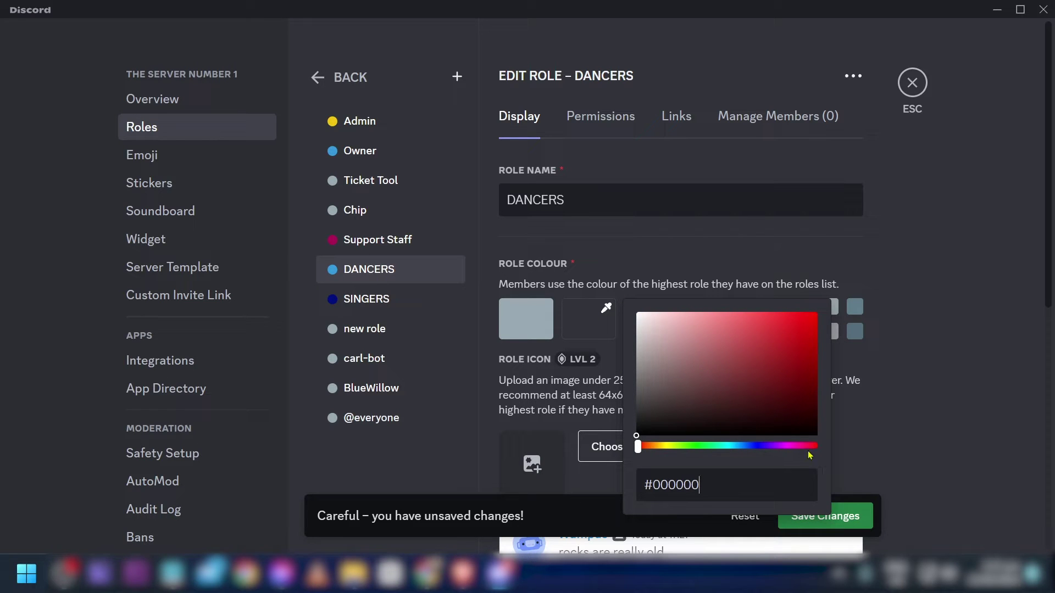
pyautogui.click(816, 313)
pyautogui.click(855, 259)
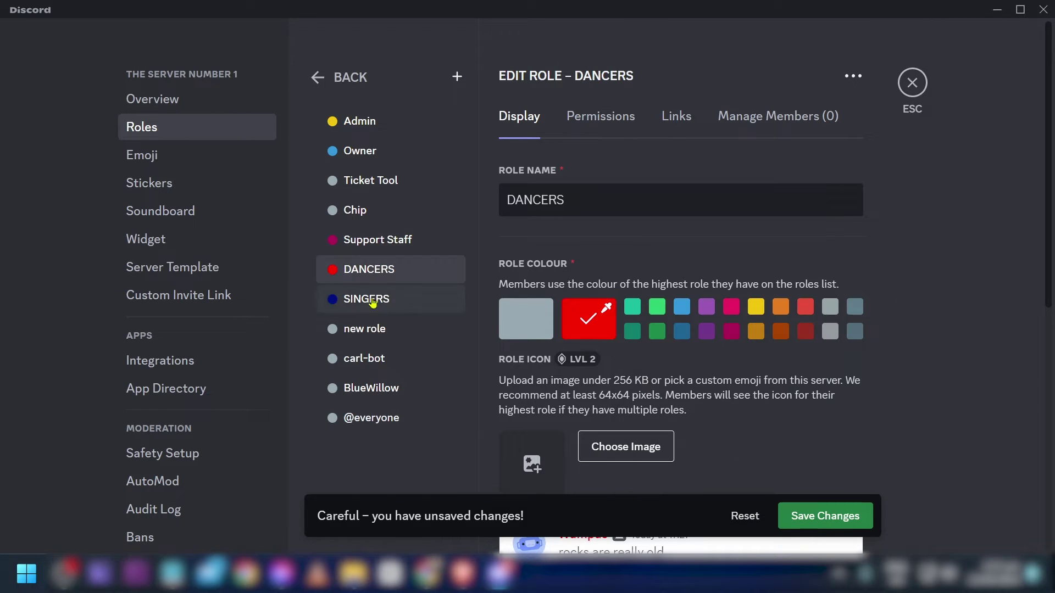
# Step: Try adding a role icon, then dismiss the server boost offer
pyautogui.scroll(-3, 708, 372)
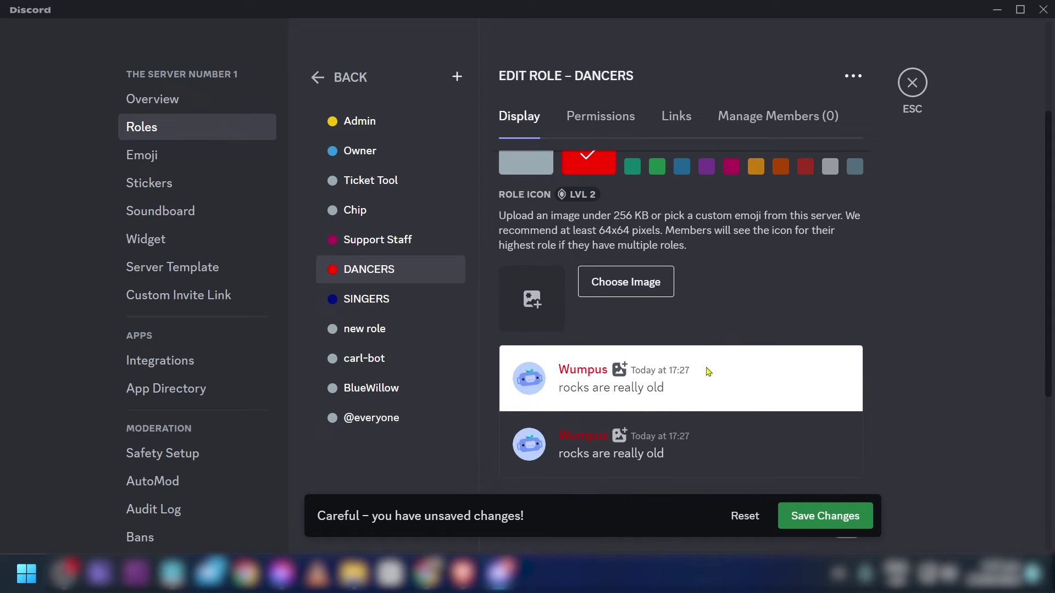
pyautogui.click(648, 283)
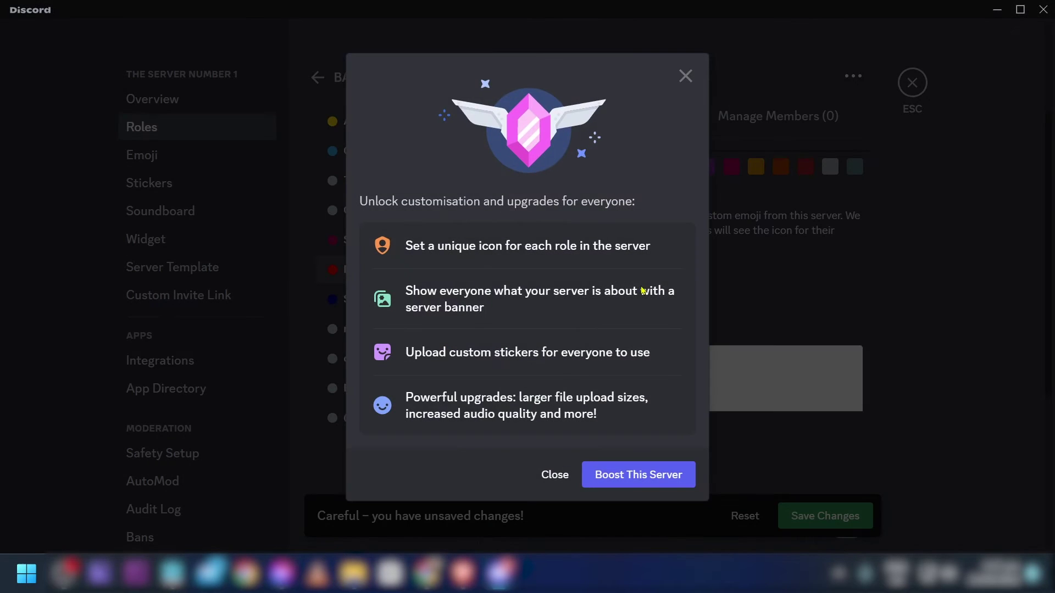
pyautogui.click(632, 485)
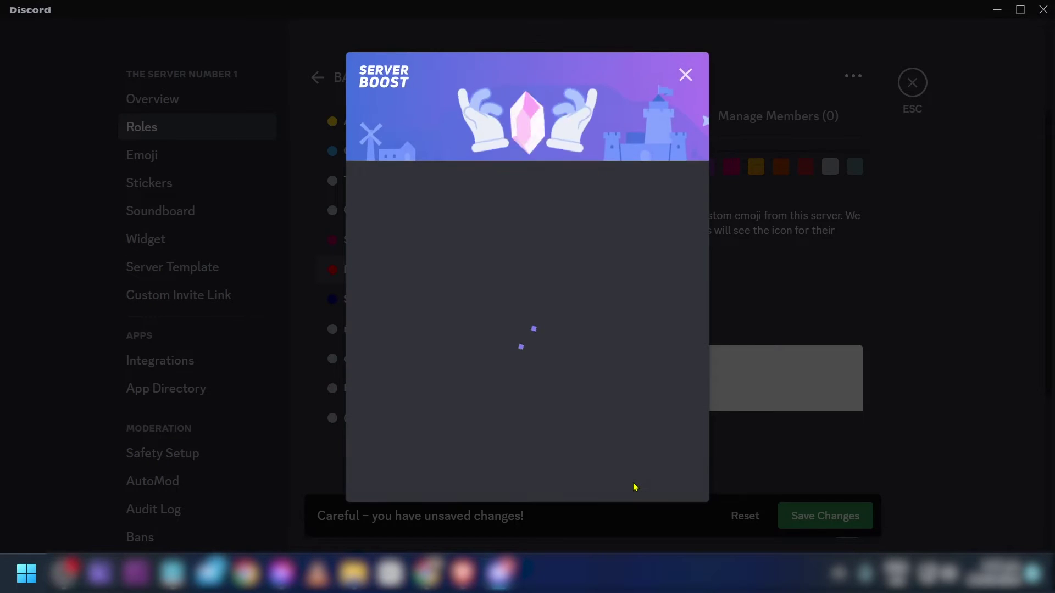
pyautogui.click(686, 74)
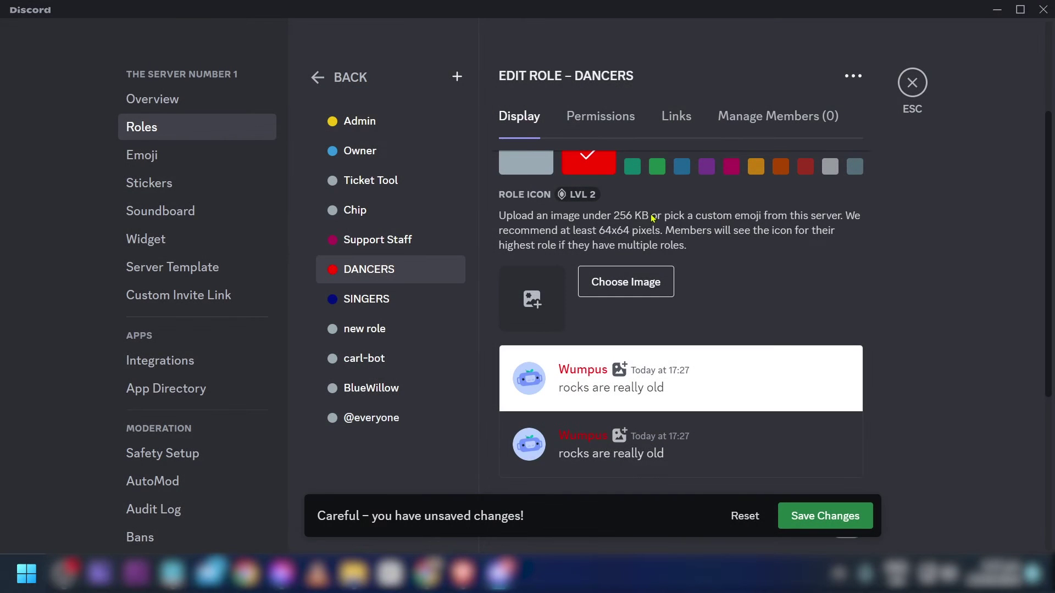
# Step: Show DANCERS and SINGERS members separately, save the roles, and exit settings
pyautogui.scroll(-5, 568, 334)
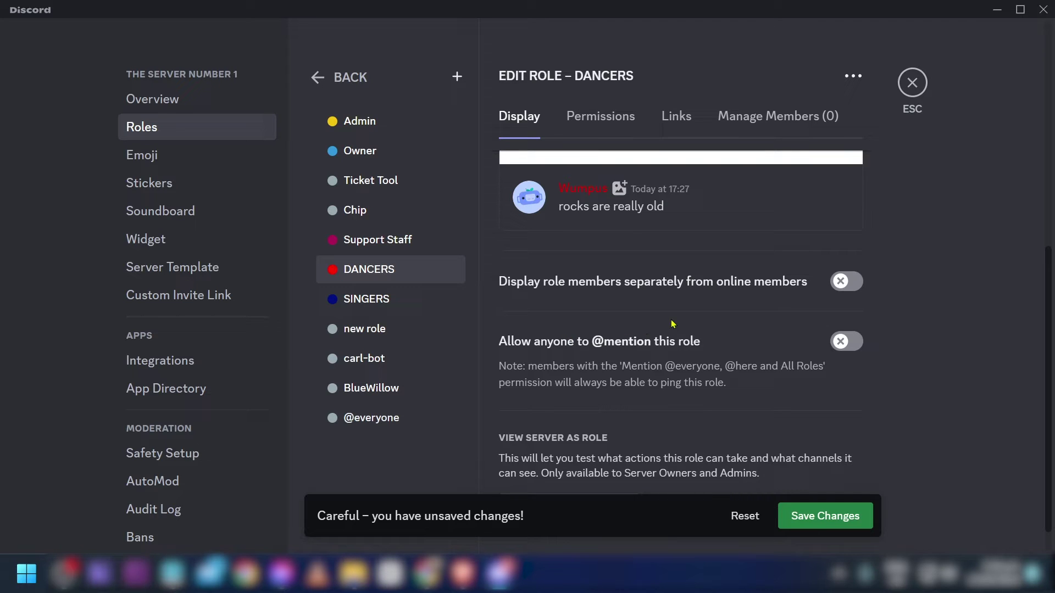
pyautogui.click(845, 293)
pyautogui.click(357, 300)
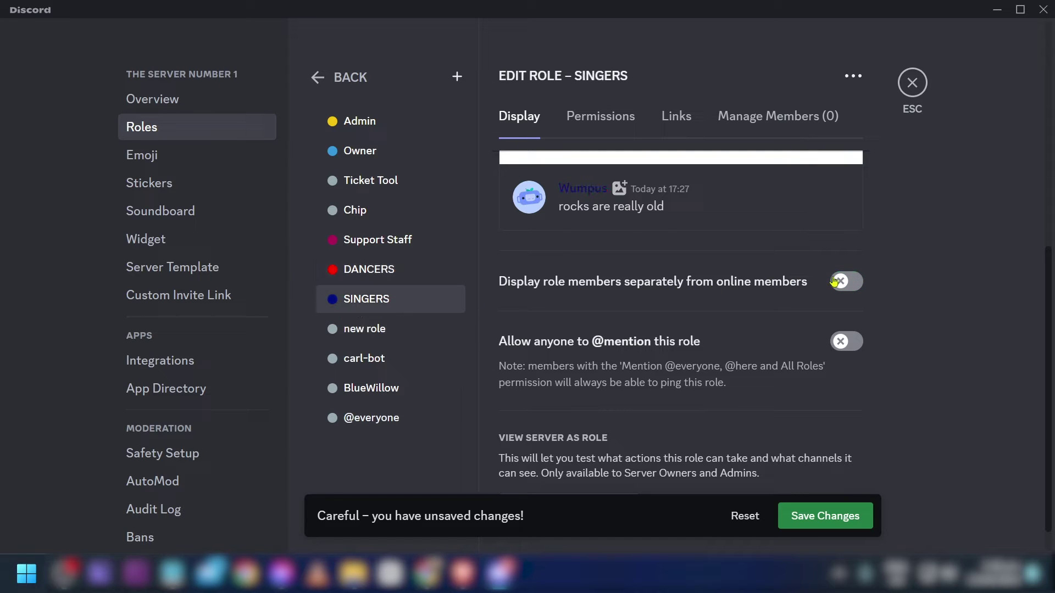
pyautogui.click(836, 528)
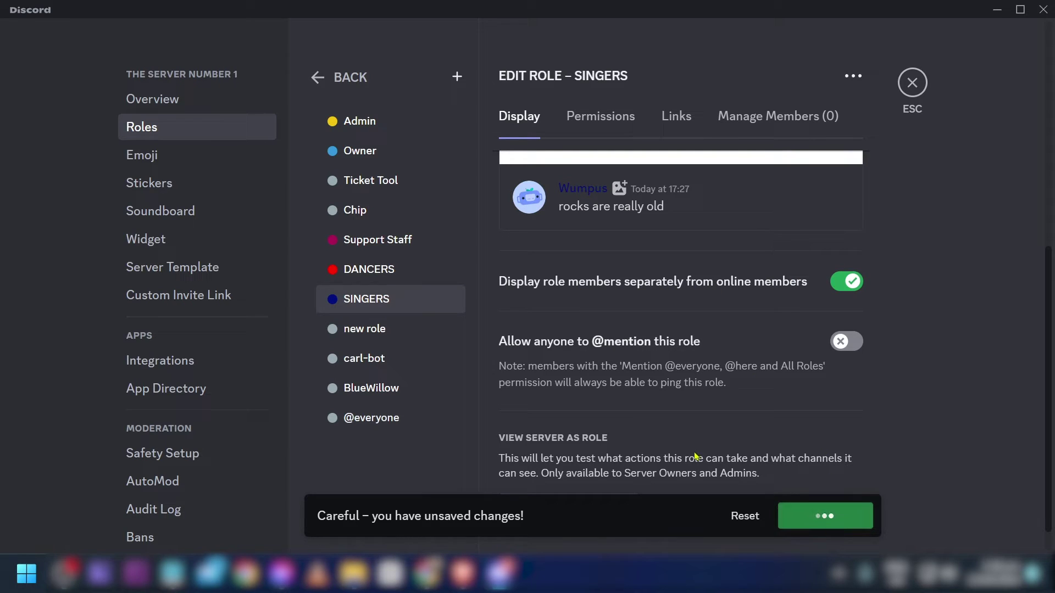
pyautogui.click(912, 82)
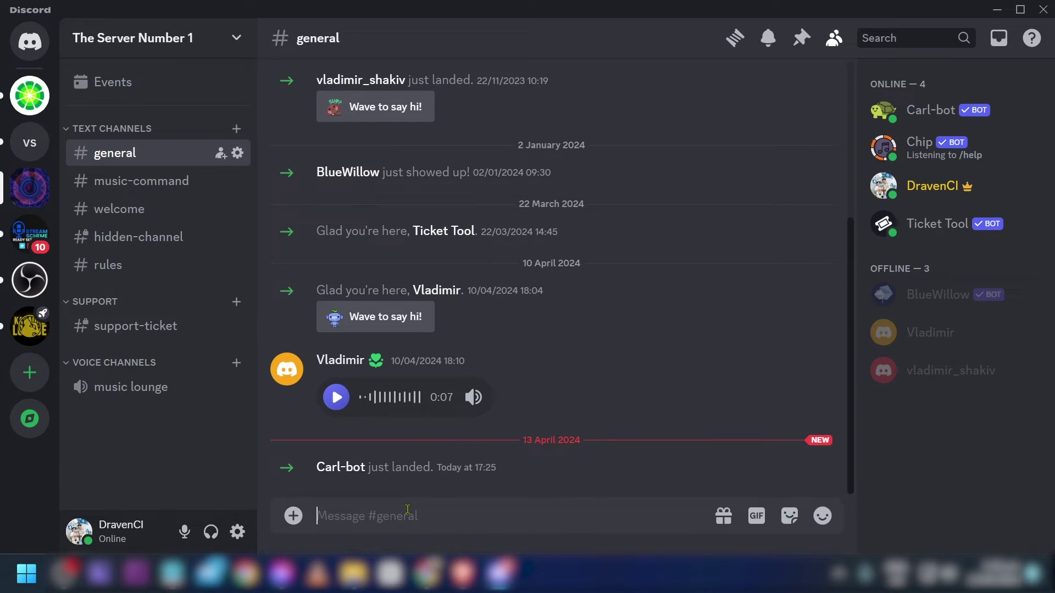
# Step: Send the ?reactionrole make command in #general
pyautogui.write('?')
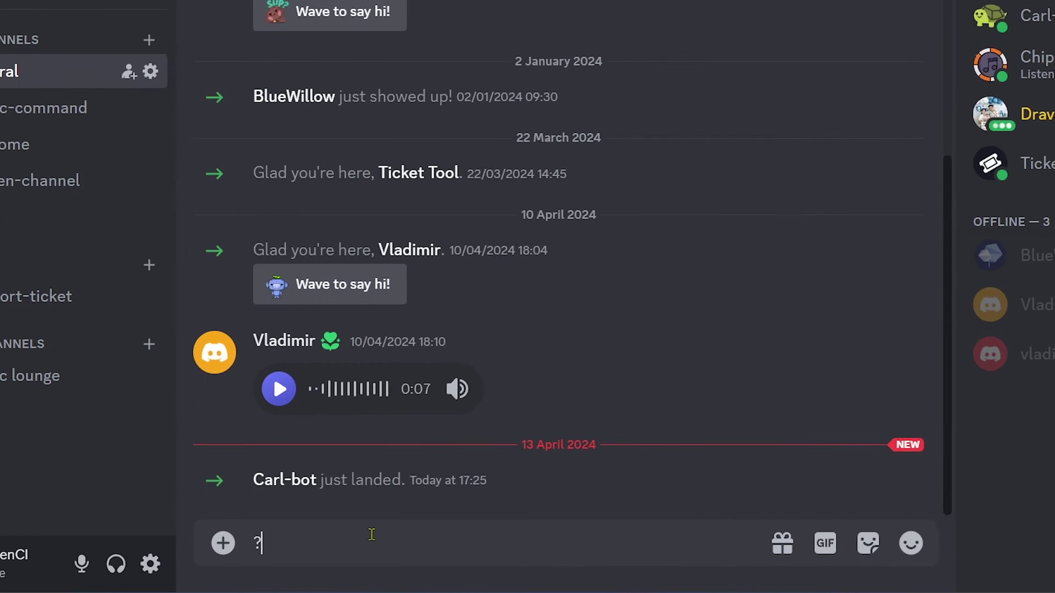
pyautogui.write('reaction role')
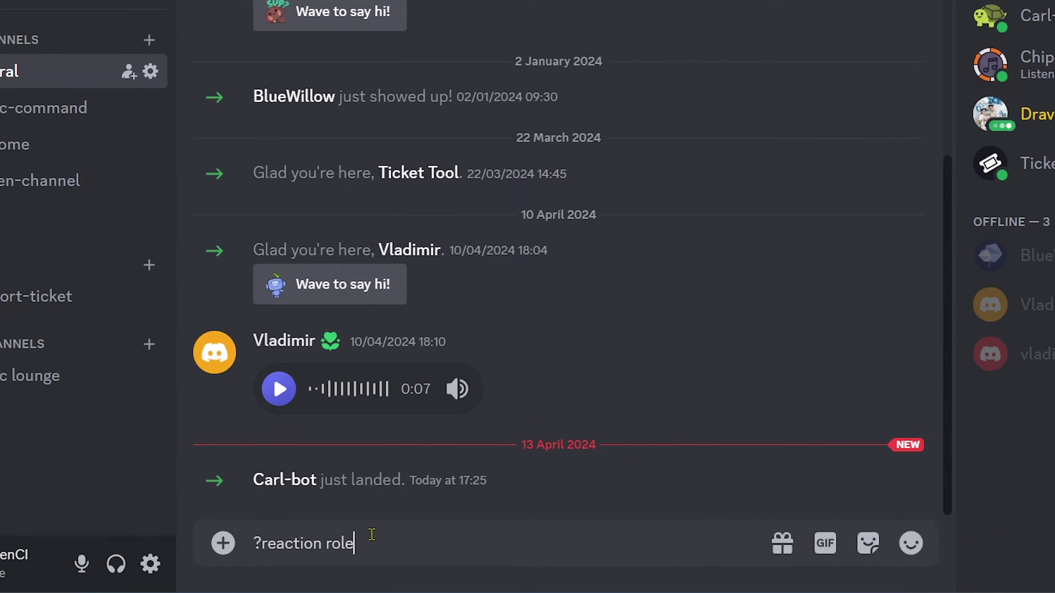
pyautogui.press('BackSpace')
pyautogui.press('BackSpace')
pyautogui.press('BackSpace')
pyautogui.press('BackSpace')
pyautogui.press('BackSpace')
pyautogui.write('role make')
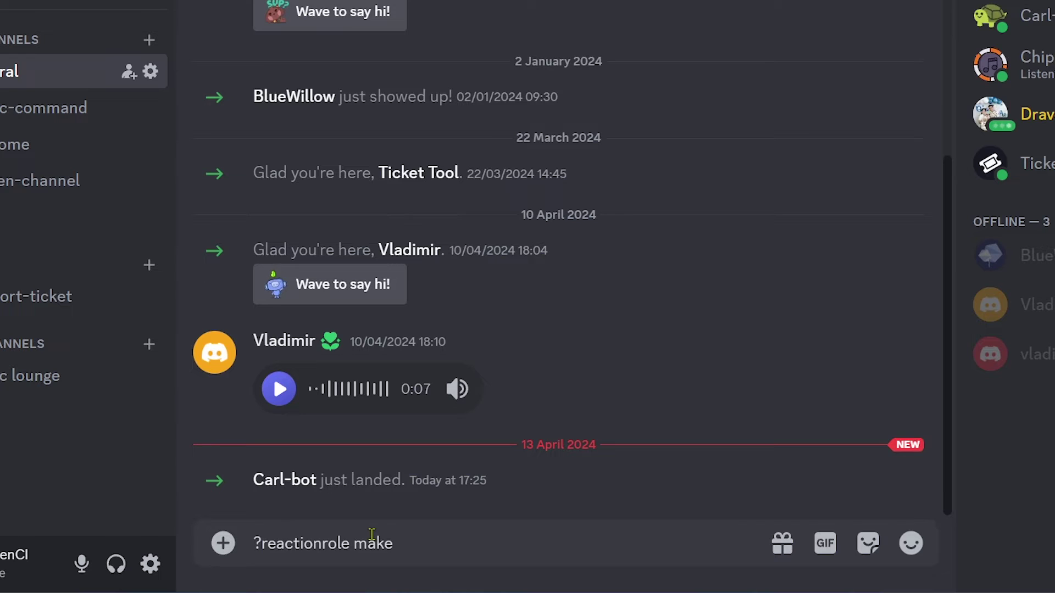
pyautogui.press('Return')
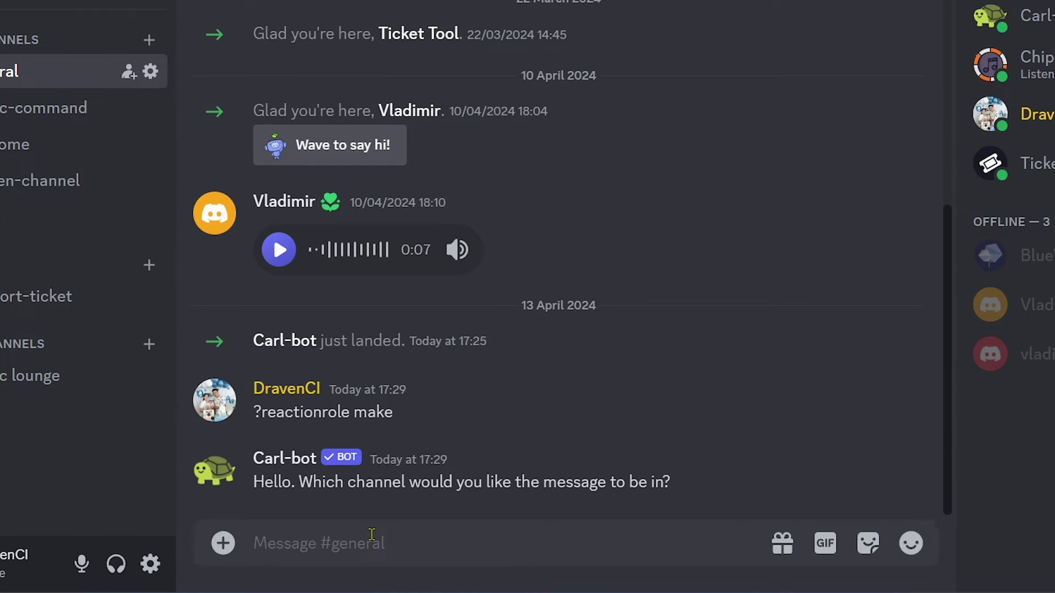
# Step: Answer Carl-bot with #general as the channel and 'Roles | {roles}' as title and description
pyautogui.write('#general')
pyautogui.press('Return')
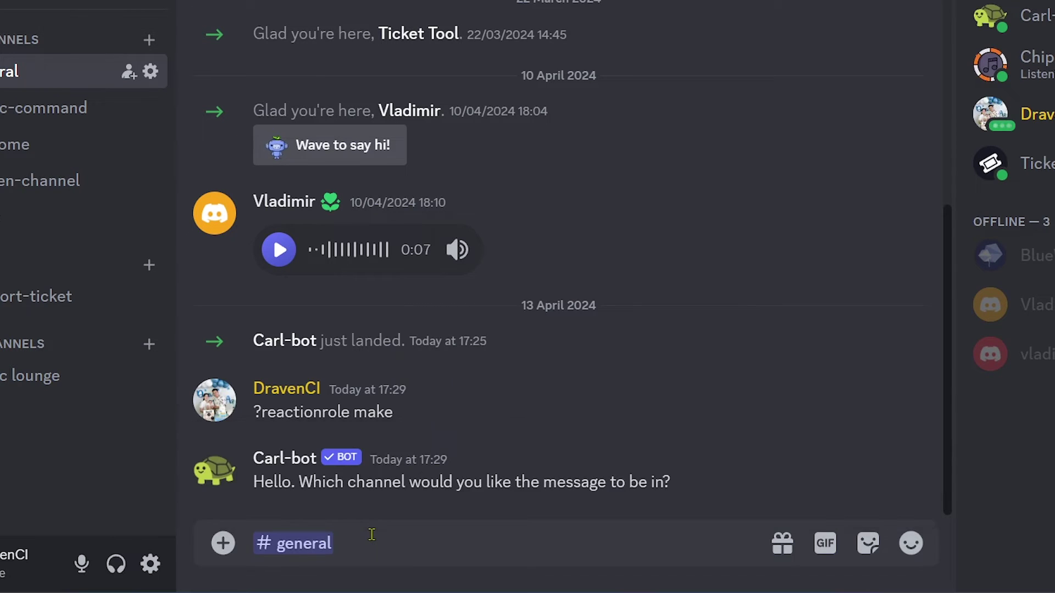
pyautogui.press('Return')
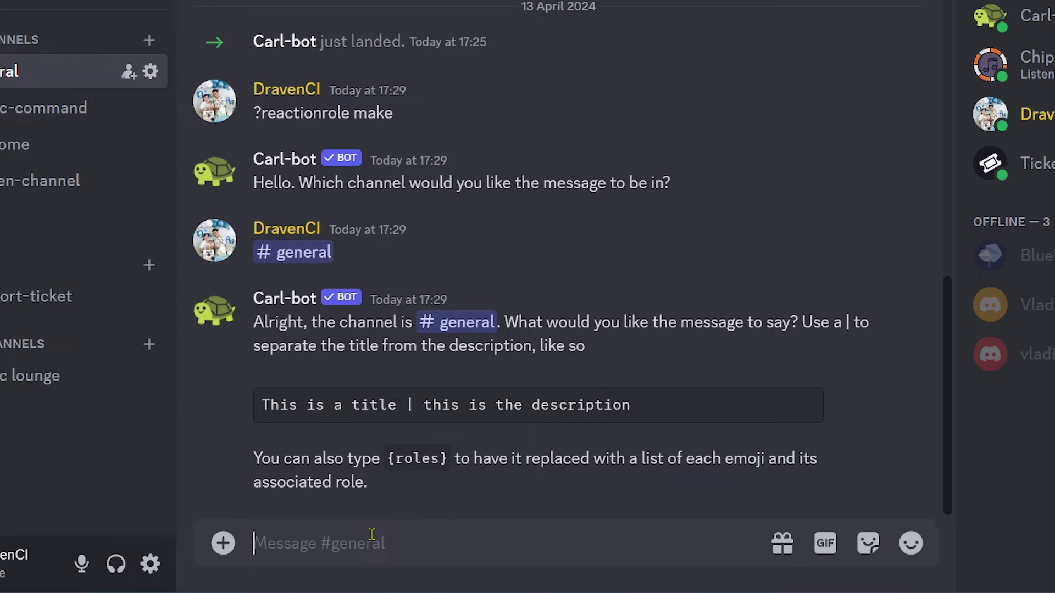
pyautogui.write('Roles | ')
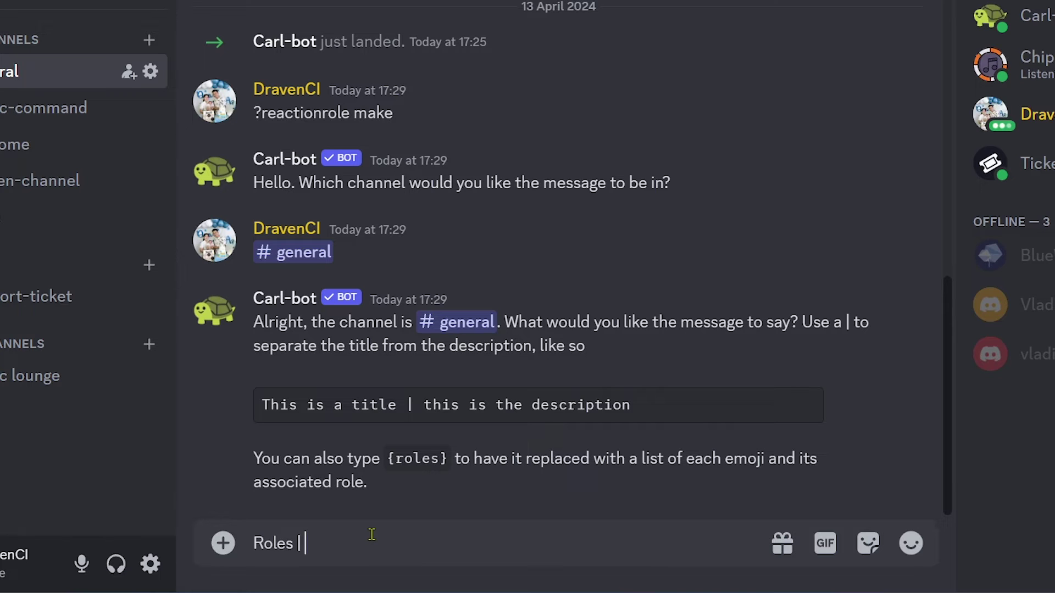
pyautogui.write('{roles}')
pyautogui.press('Return')
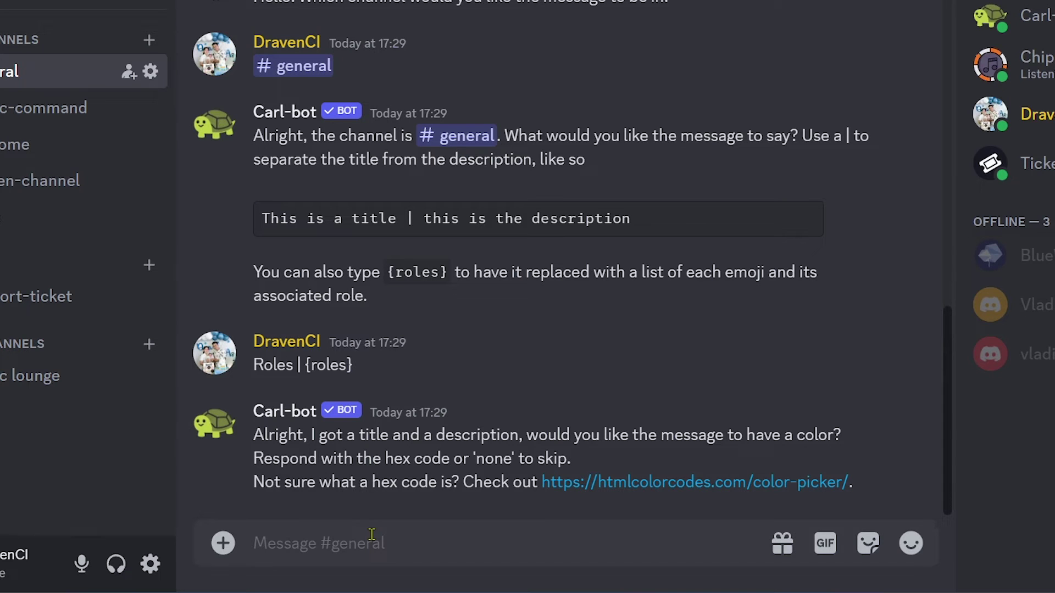
# Step: Pick bright red #FF2D00 on HTML Color Codes, copy its hex, and return to Discord
pyautogui.click(666, 483)
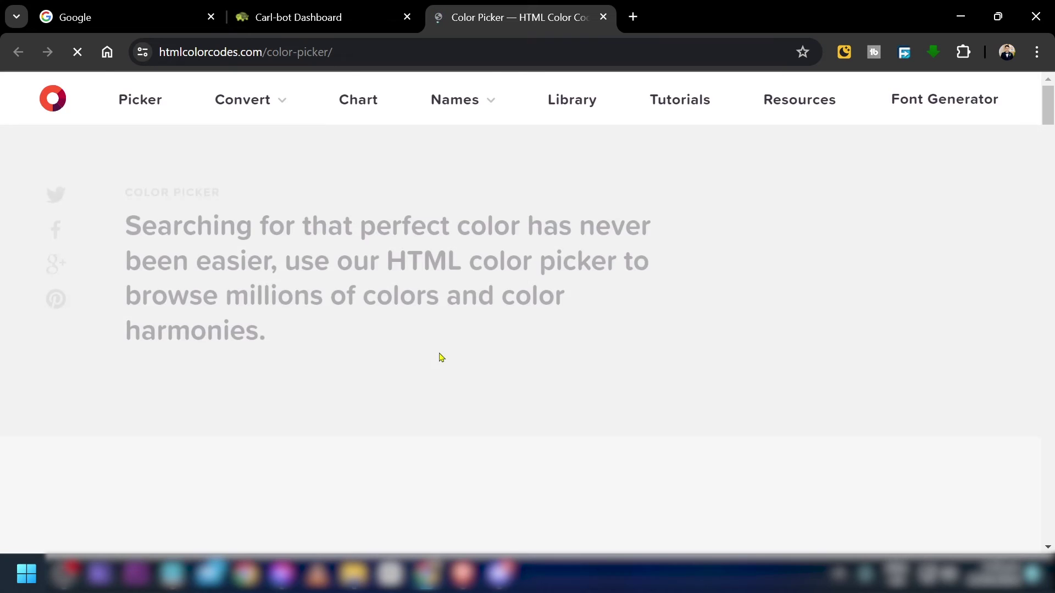
pyautogui.scroll(-1, 442, 357)
pyautogui.scroll(-3, 442, 357)
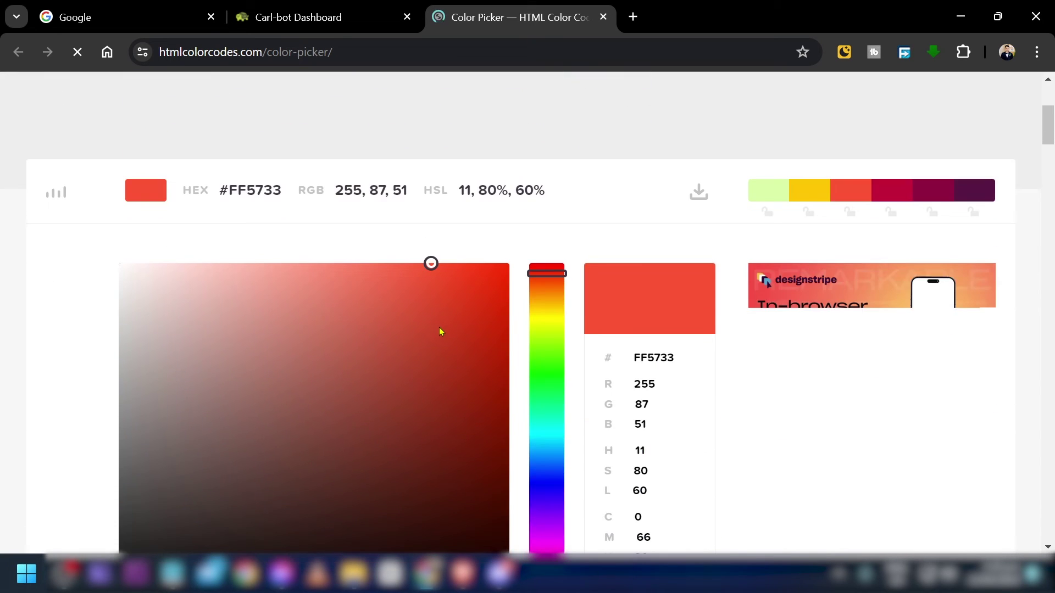
pyautogui.scroll(-1, 438, 330)
pyautogui.moveTo(462, 212); pyautogui.dragTo(511, 179)
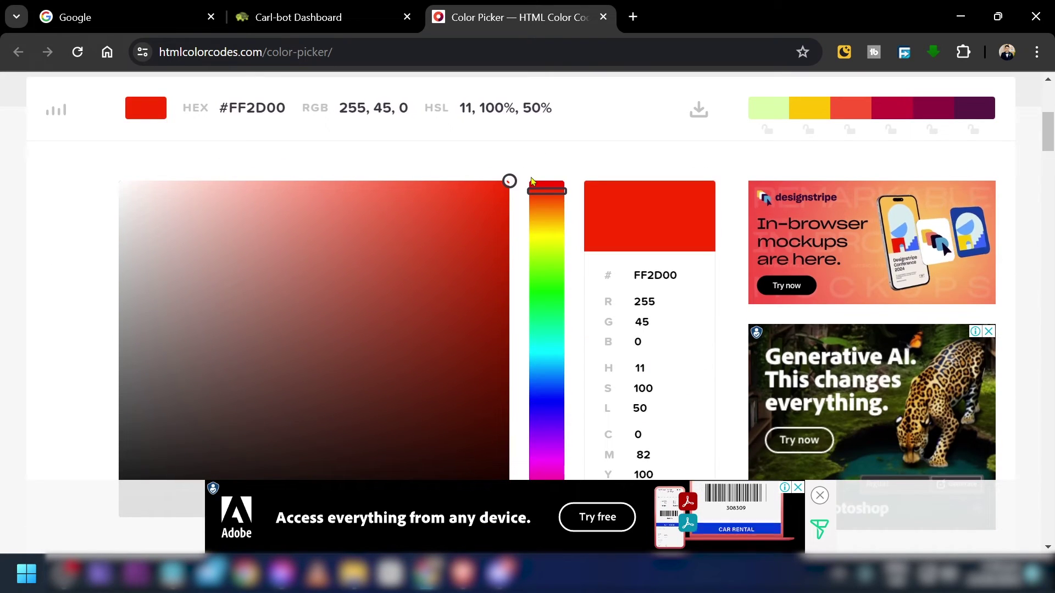
pyautogui.doubleClick(267, 107)
pyautogui.hotkey('ctrl', 'c')
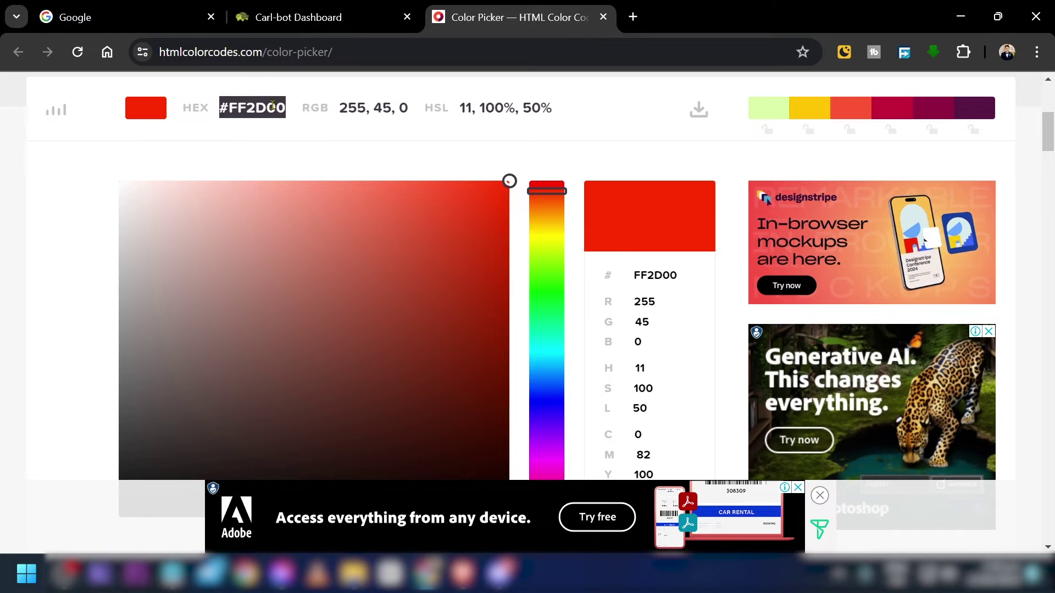
pyautogui.hotkey('alt', 'Tab')
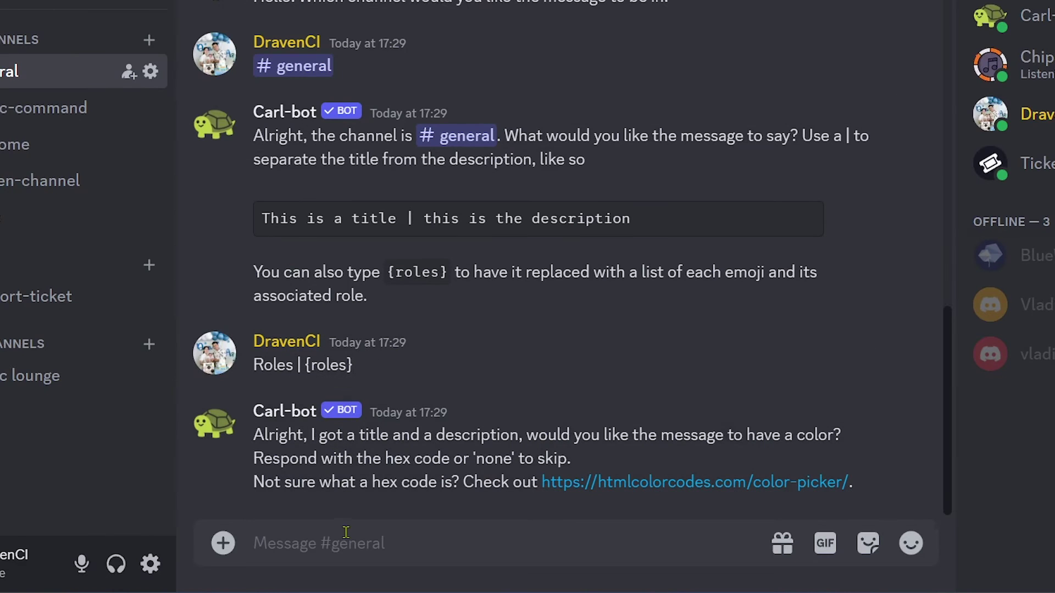
# Step: Send #FF2D00 as the embed colour, then the man_dancing emoji with 'dancers'
pyautogui.hotkey('ctrl', 'v')
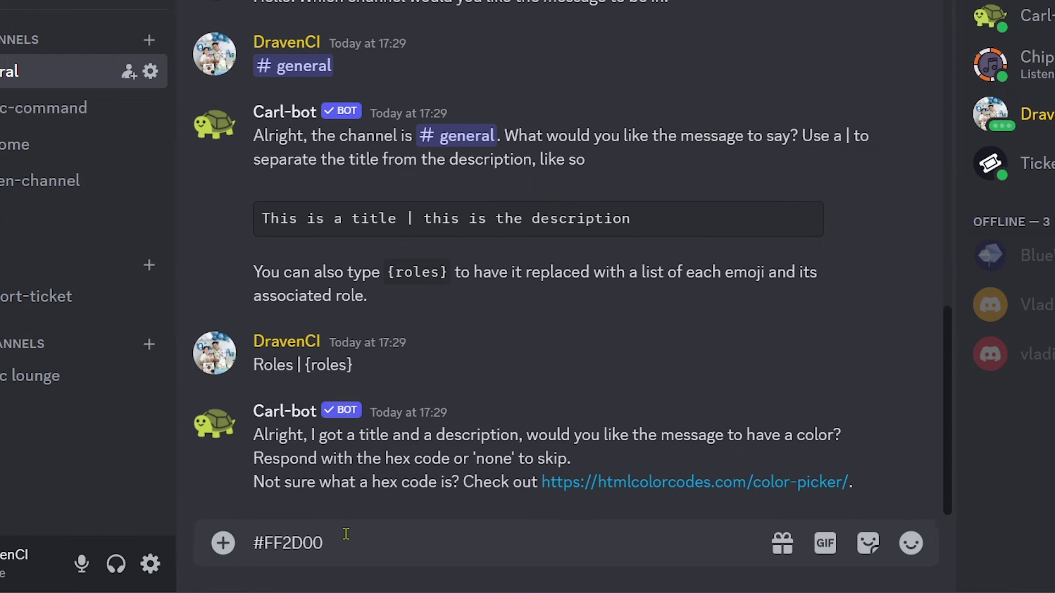
pyautogui.press('Return')
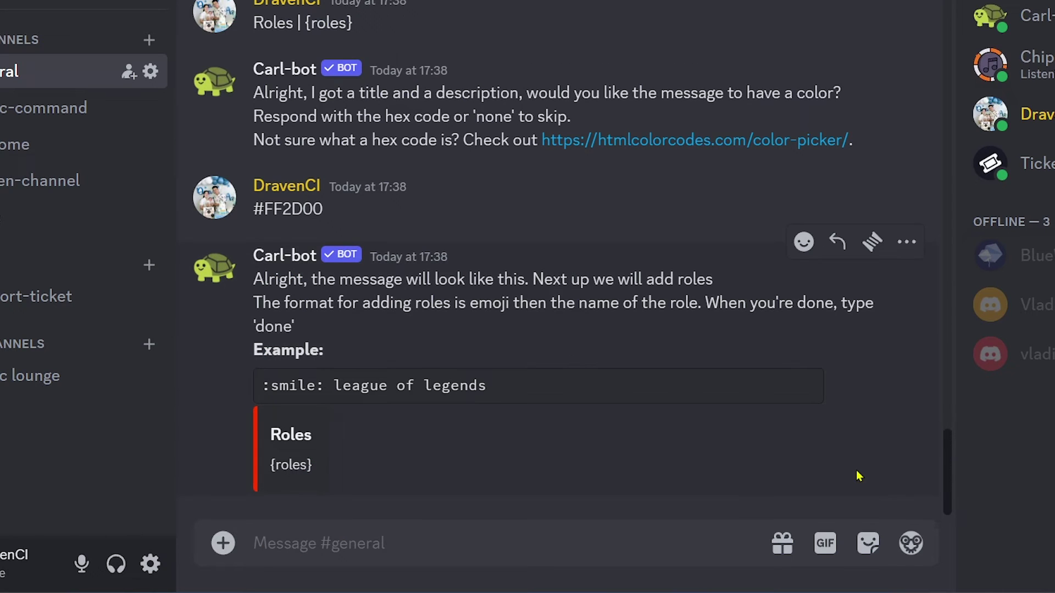
pyautogui.click(911, 543)
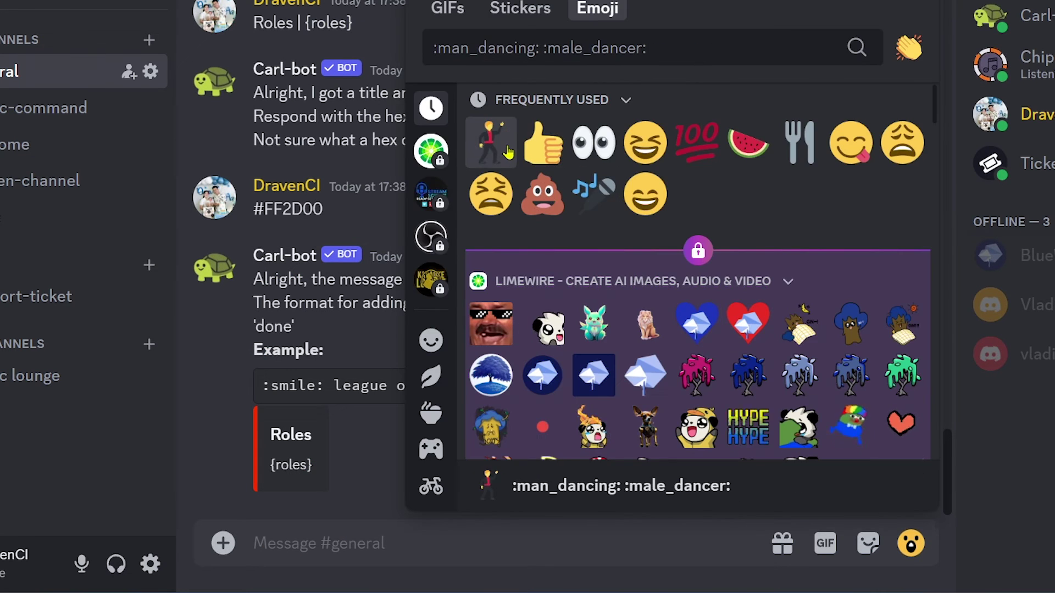
pyautogui.click(491, 141)
pyautogui.write('dan')
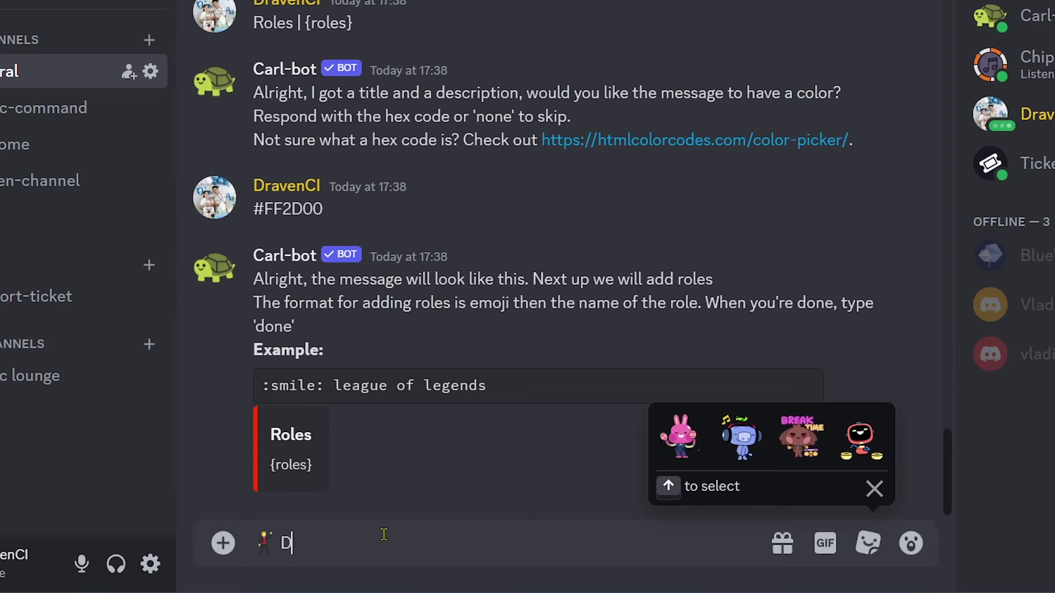
pyautogui.write('cers')
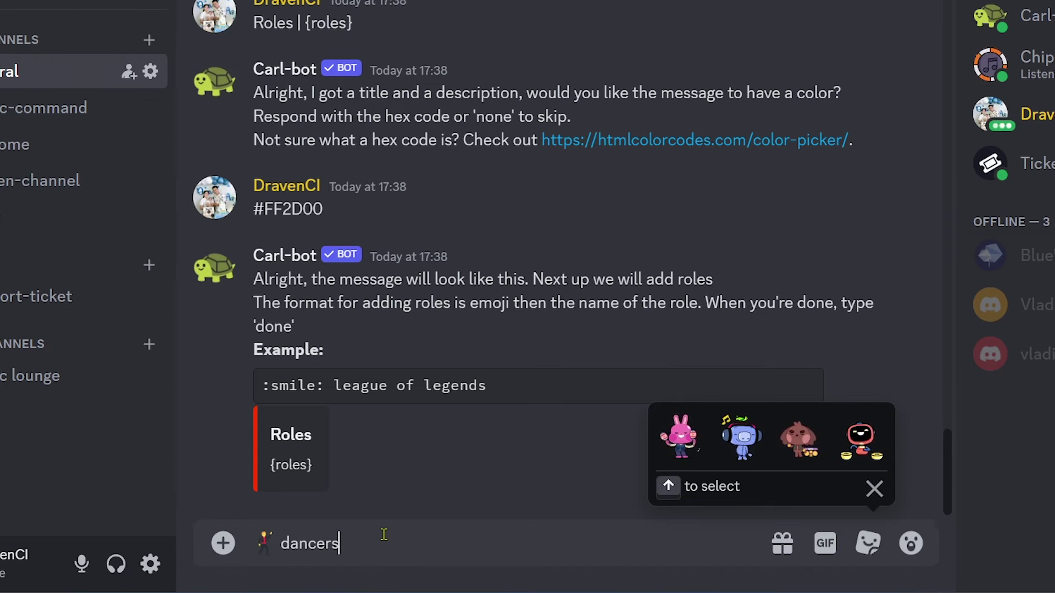
pyautogui.press('Return')
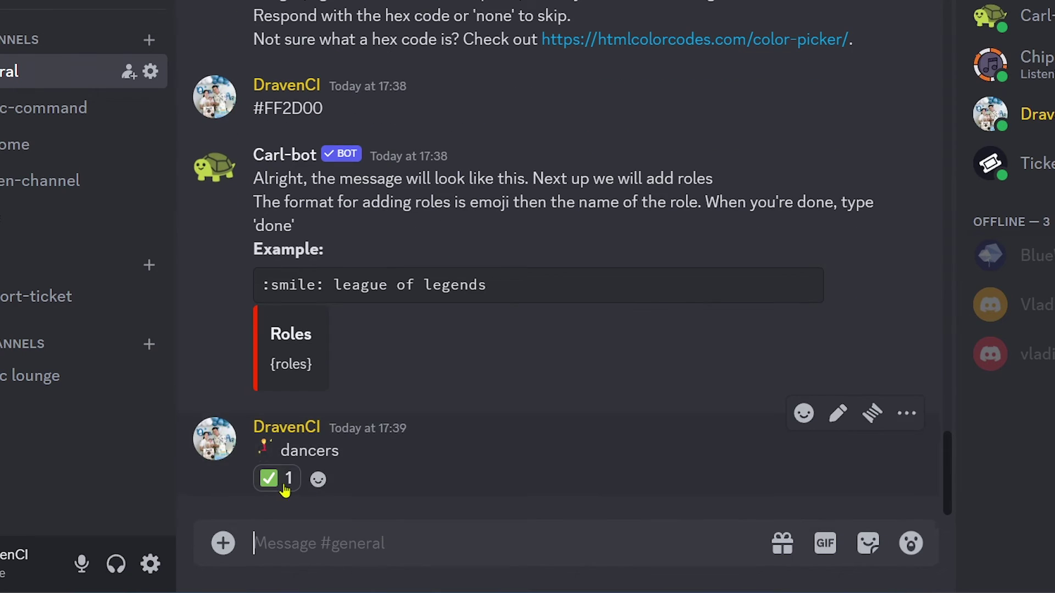
# Step: Send the musical-notes emoji with 'singers', then 'done' to finish the reaction roles
pyautogui.moveTo(281, 488)
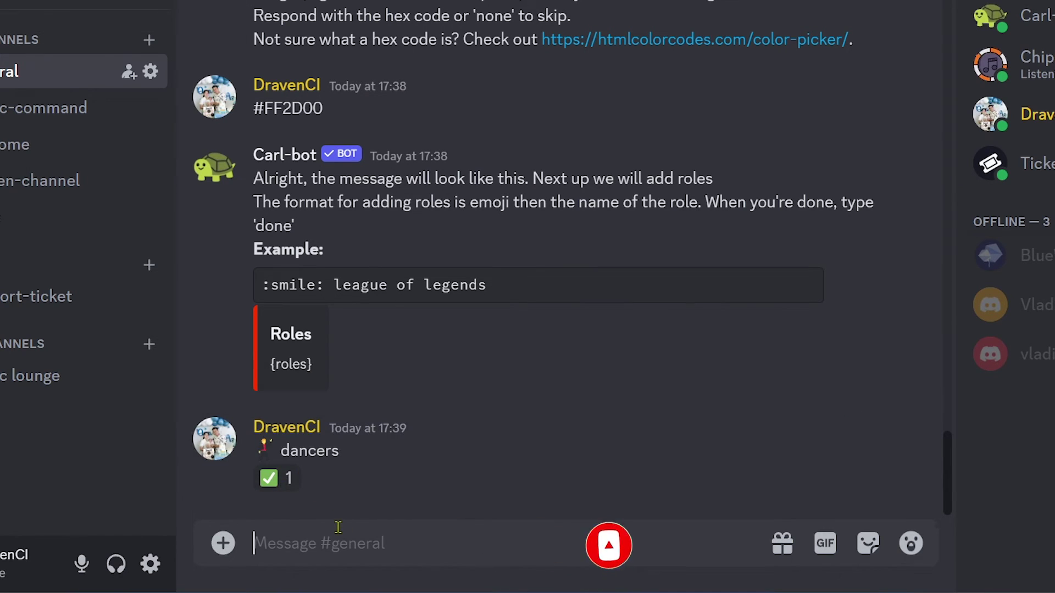
pyautogui.click(897, 549)
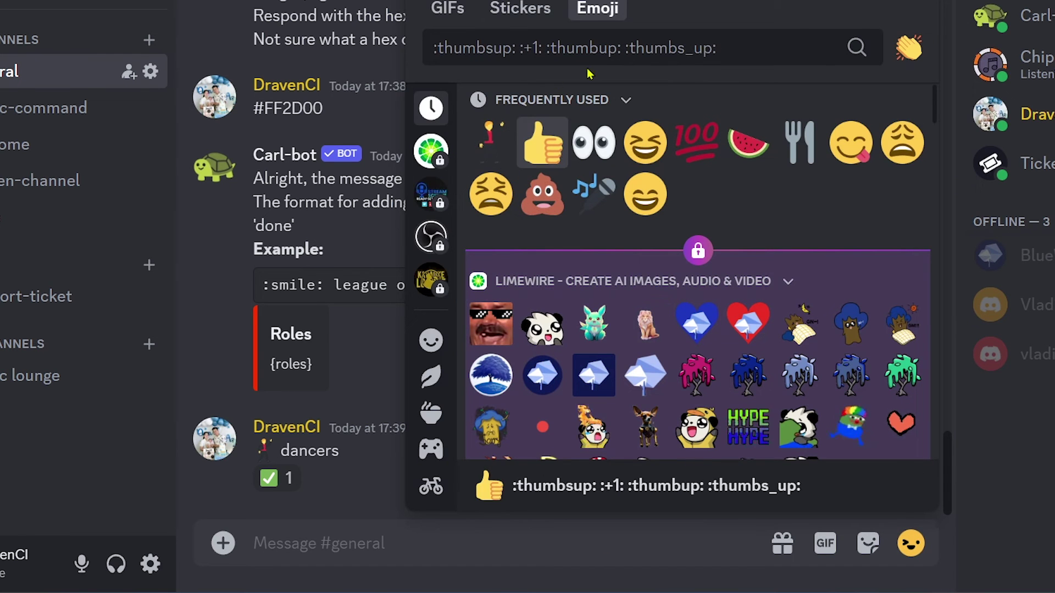
pyautogui.click(586, 201)
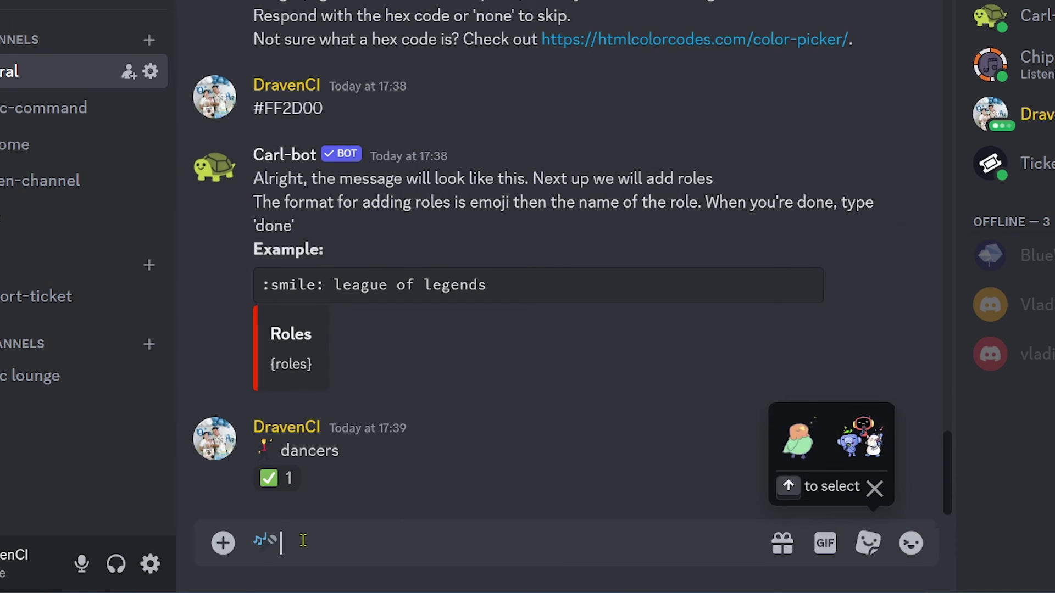
pyautogui.write('singers')
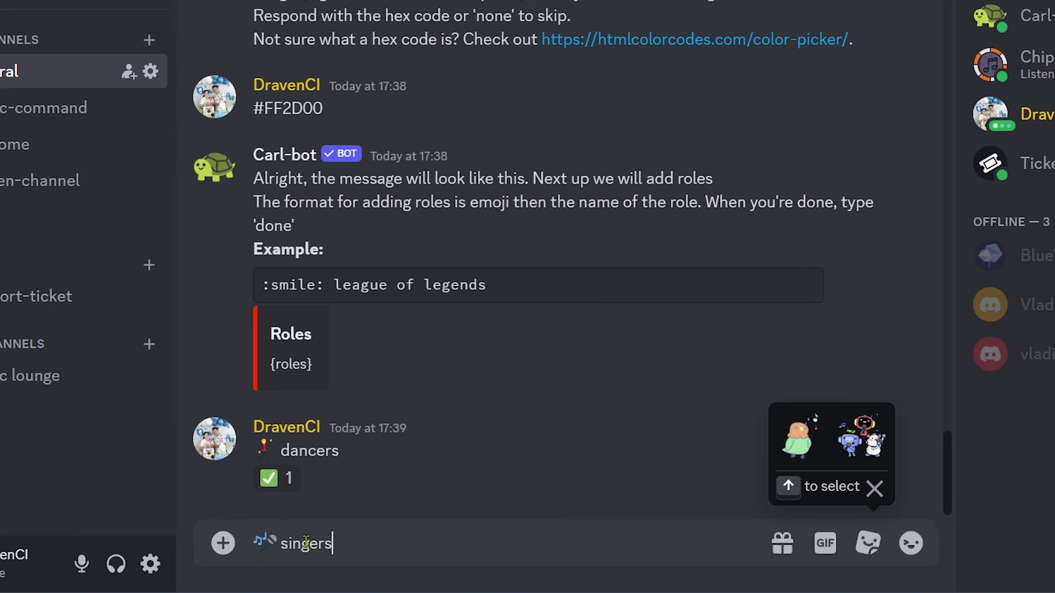
pyautogui.press('Return')
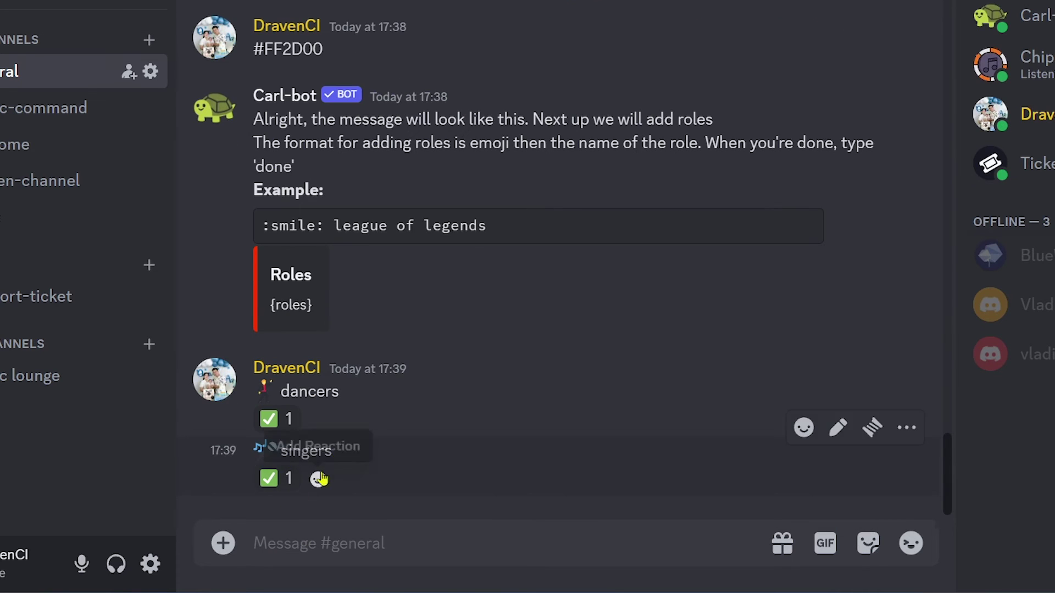
pyautogui.write('done')
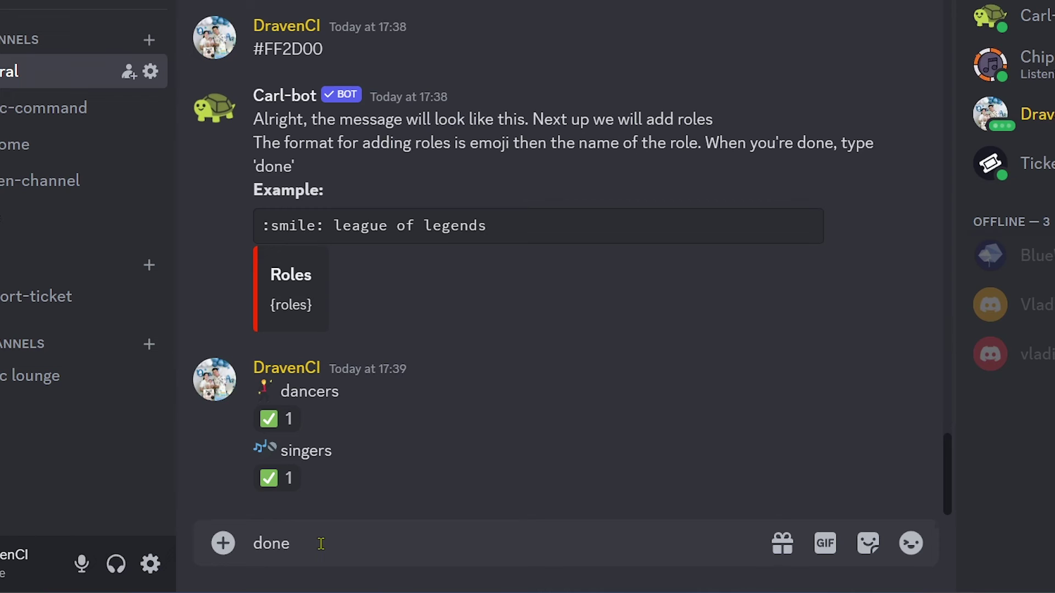
pyautogui.press('Return')
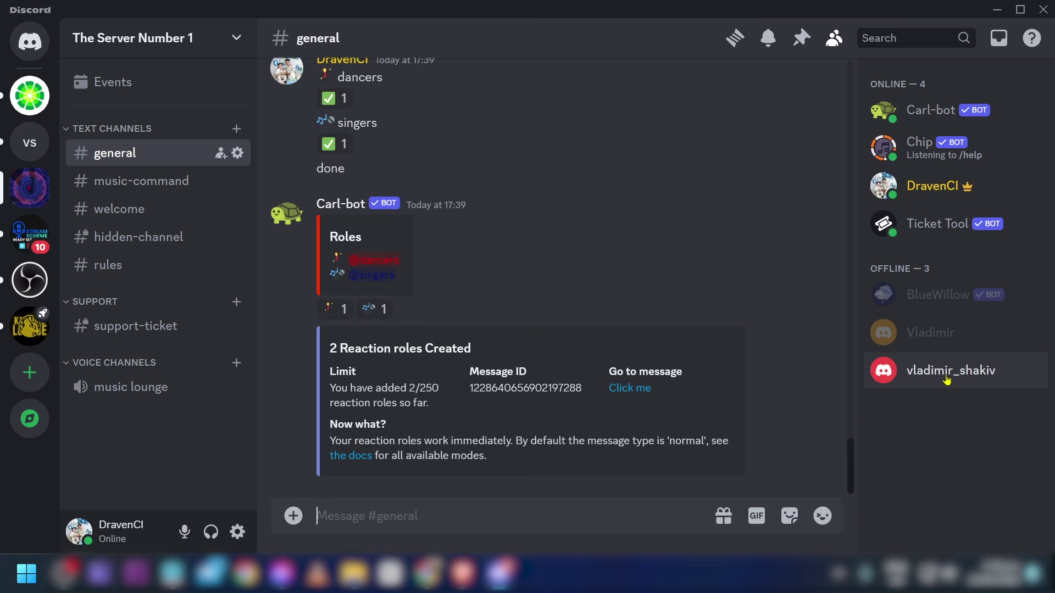
# Step: As the test member, toggle the dancing reaction for DANCERS, then react with musical notes for SINGERS
pyautogui.click(948, 382)
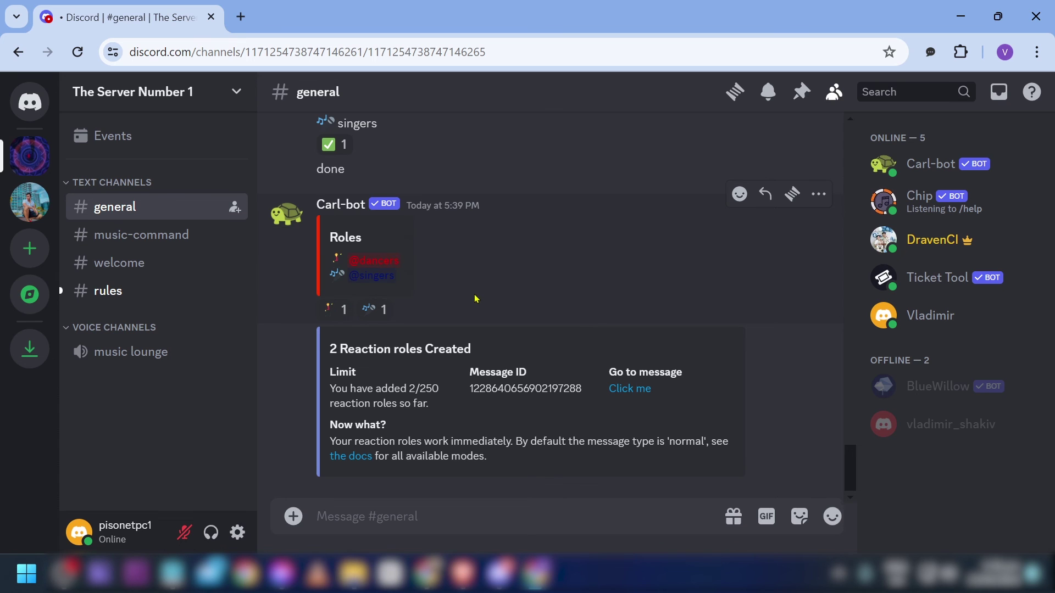
pyautogui.click(326, 316)
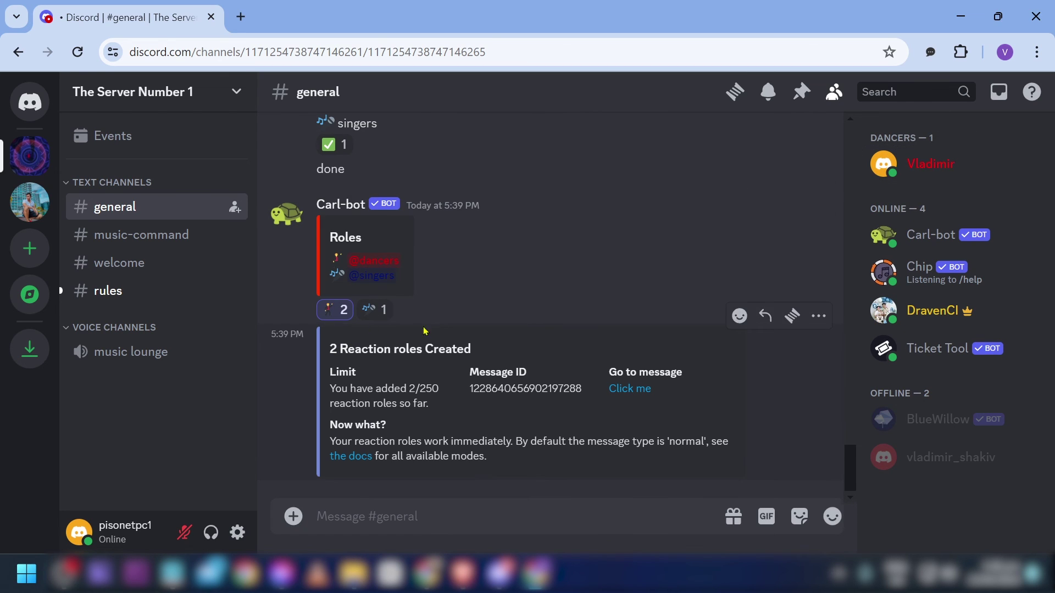
pyautogui.click(338, 309)
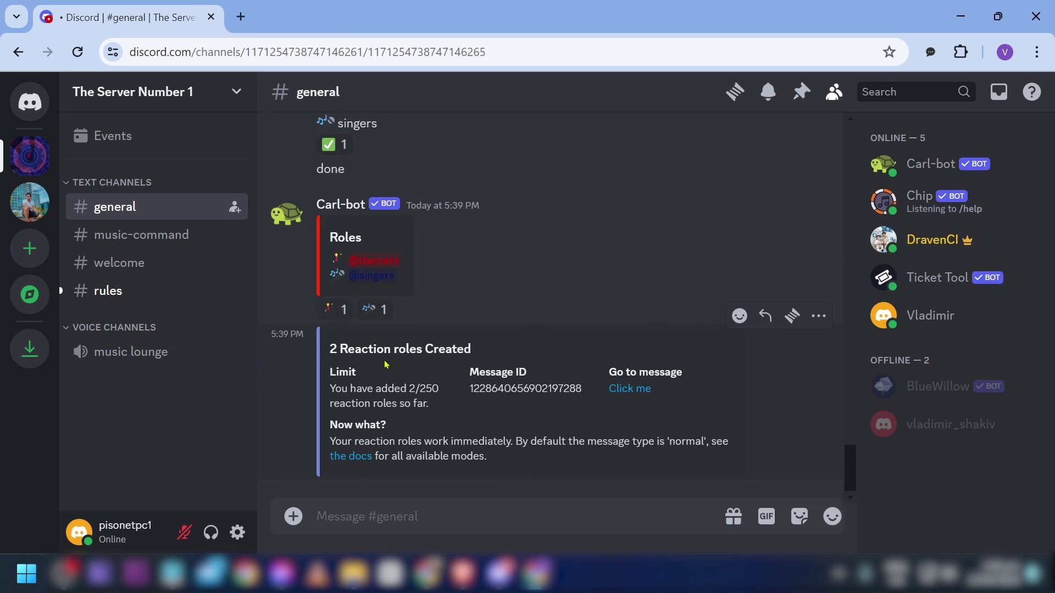
pyautogui.click(381, 319)
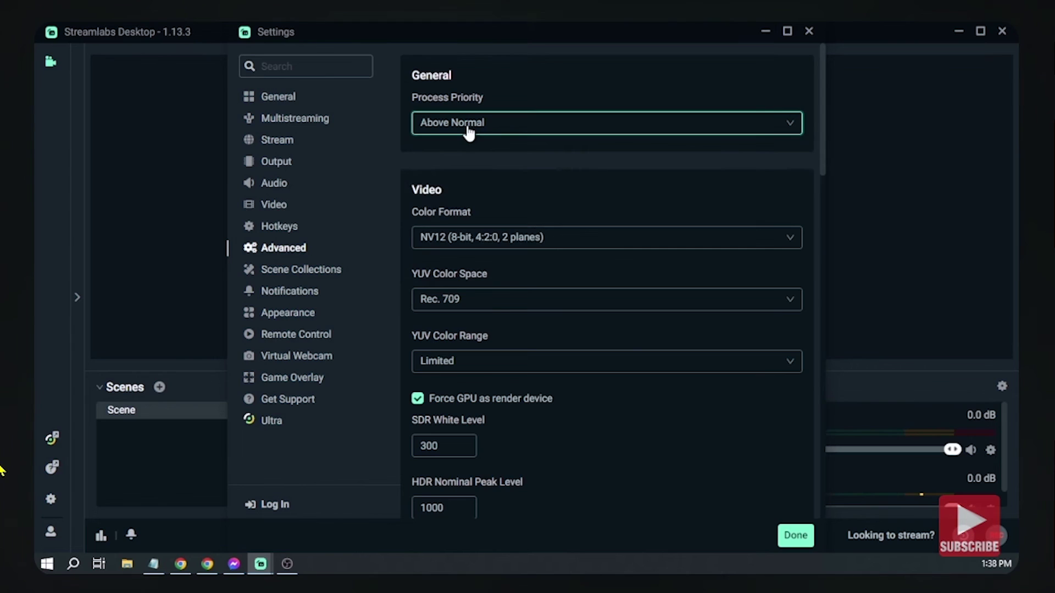
# Step: Subscribe to the Streamlabs tutorial's YouTube channel with the notification bell set to All
pyautogui.scroll(-5, 471, 131)
pyautogui.click(407, 343)
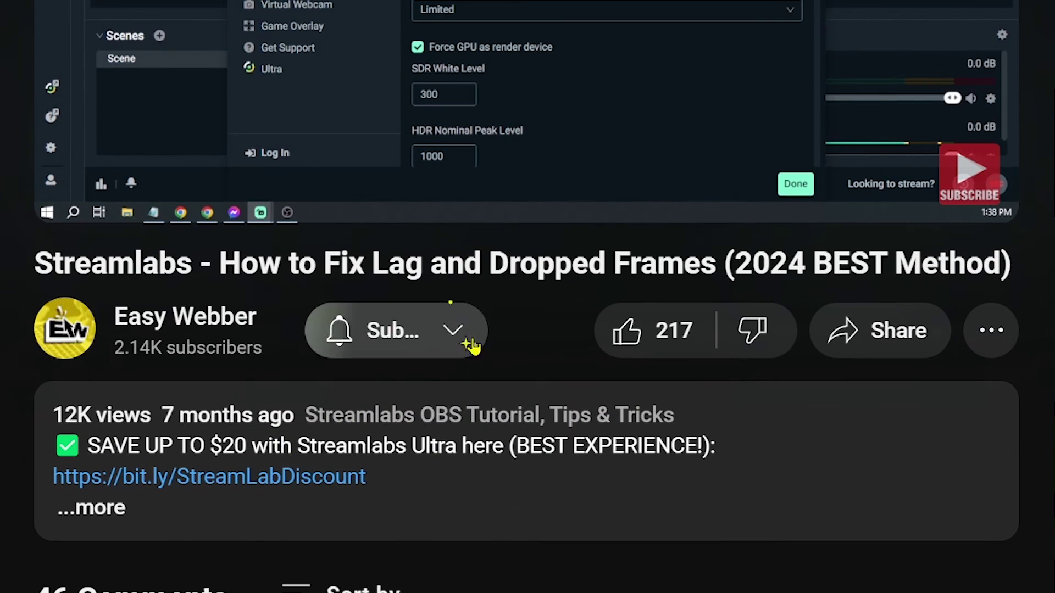
pyautogui.click(479, 337)
pyautogui.click(455, 392)
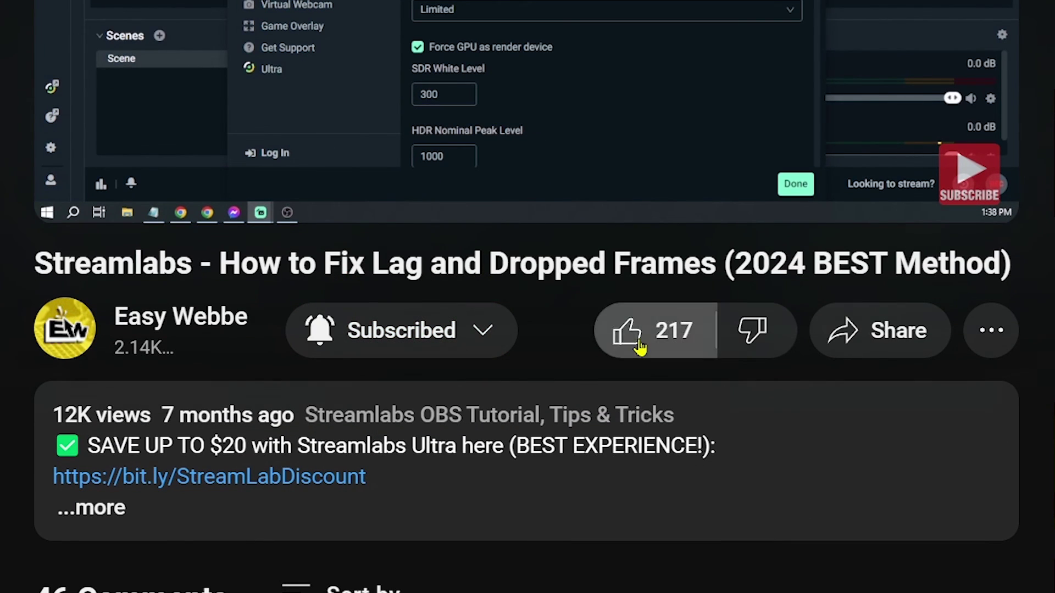